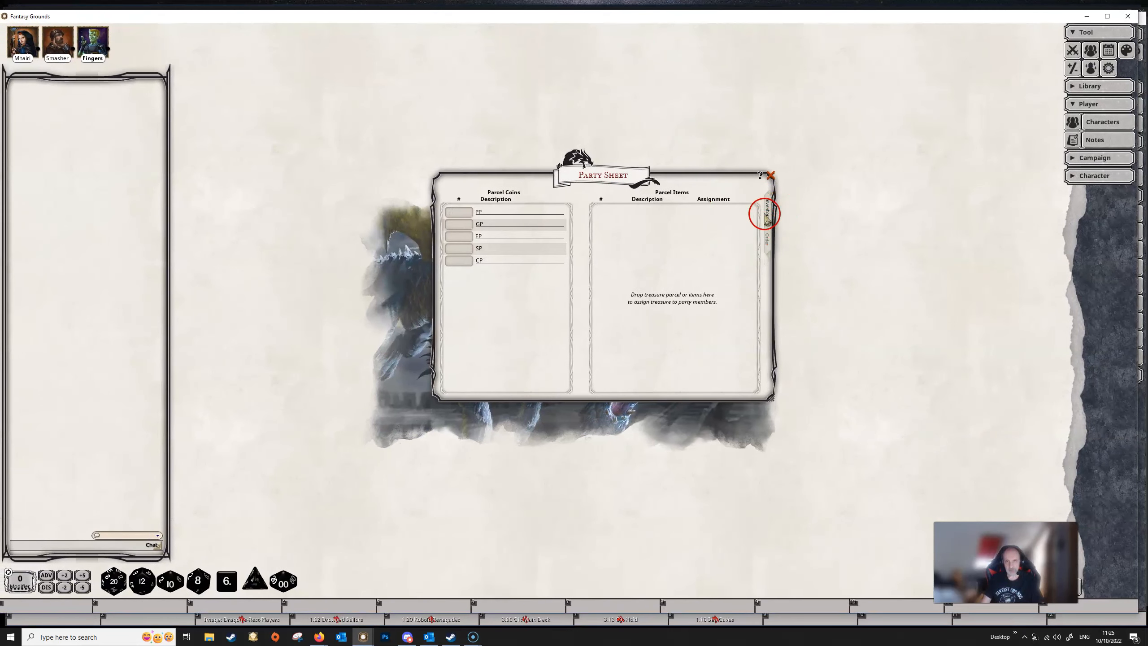
- View the Order page of the player's party sheet, then return to its Inventory page
click(768, 238)
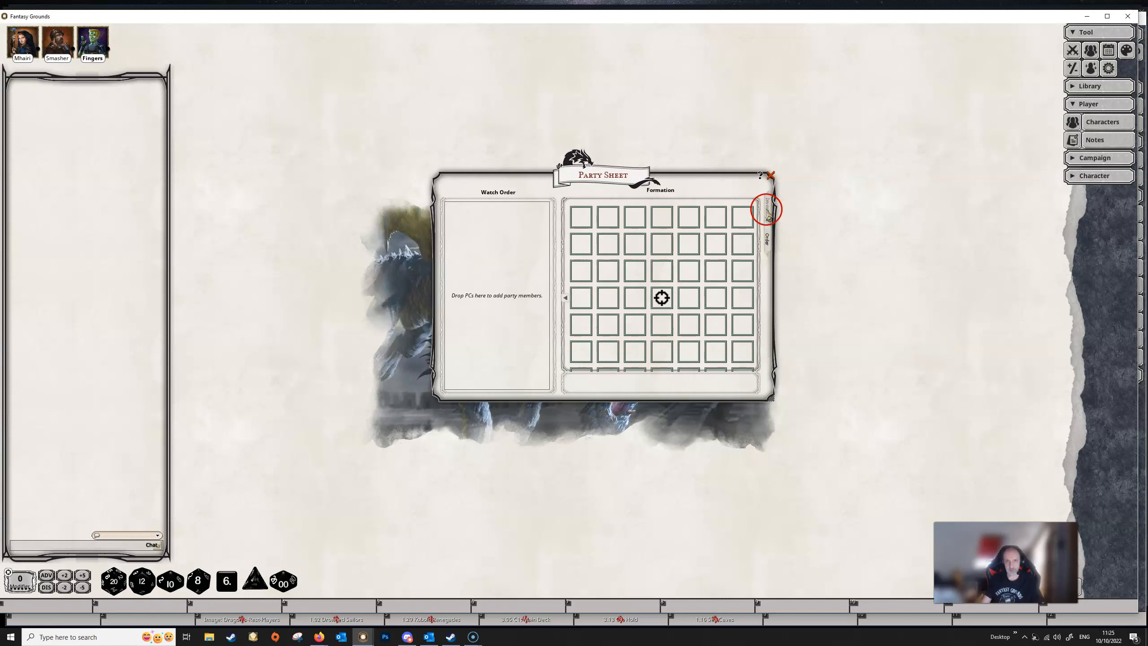
click(765, 207)
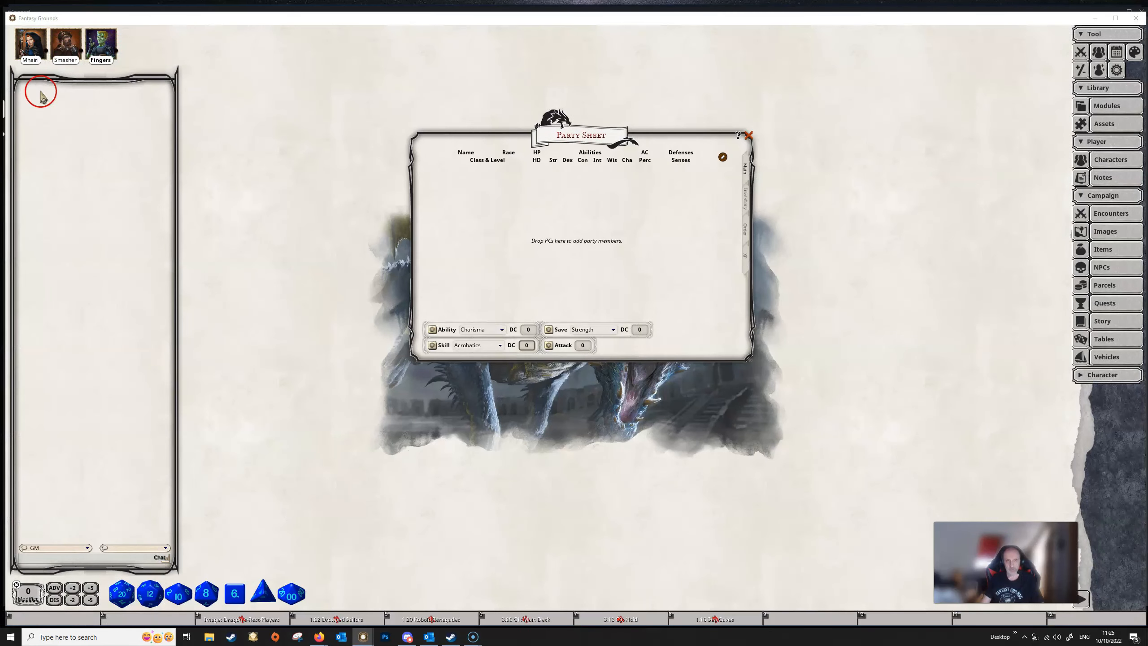
- Set the game options Party: Show characters to clients and Party: Show inventory to players to On, then check the player's party sheet inventory
click(1116, 71)
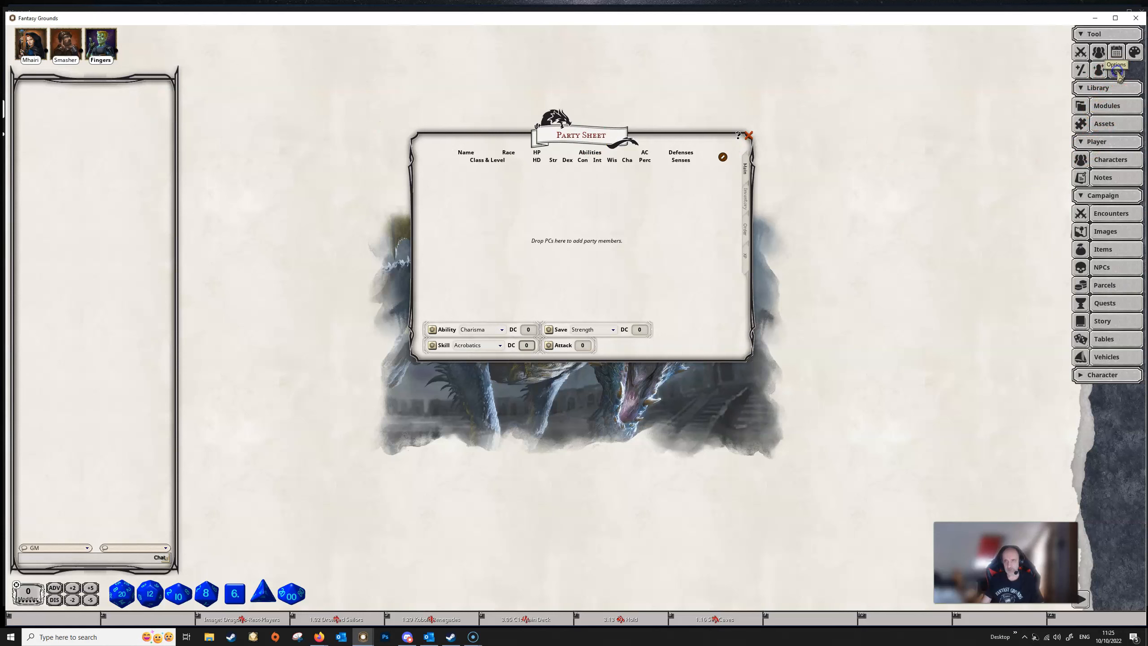
drag(581, 248, 915, 126)
click(848, 227)
scroll(849, 238, down, 2)
scroll(851, 244, down, 1)
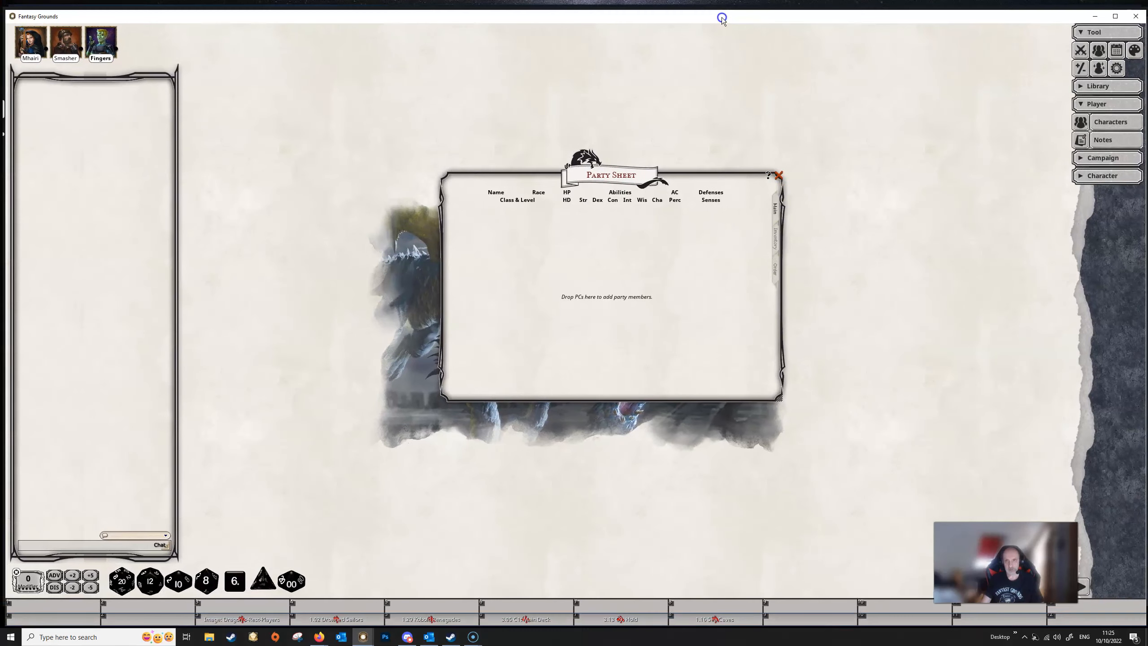
click(776, 238)
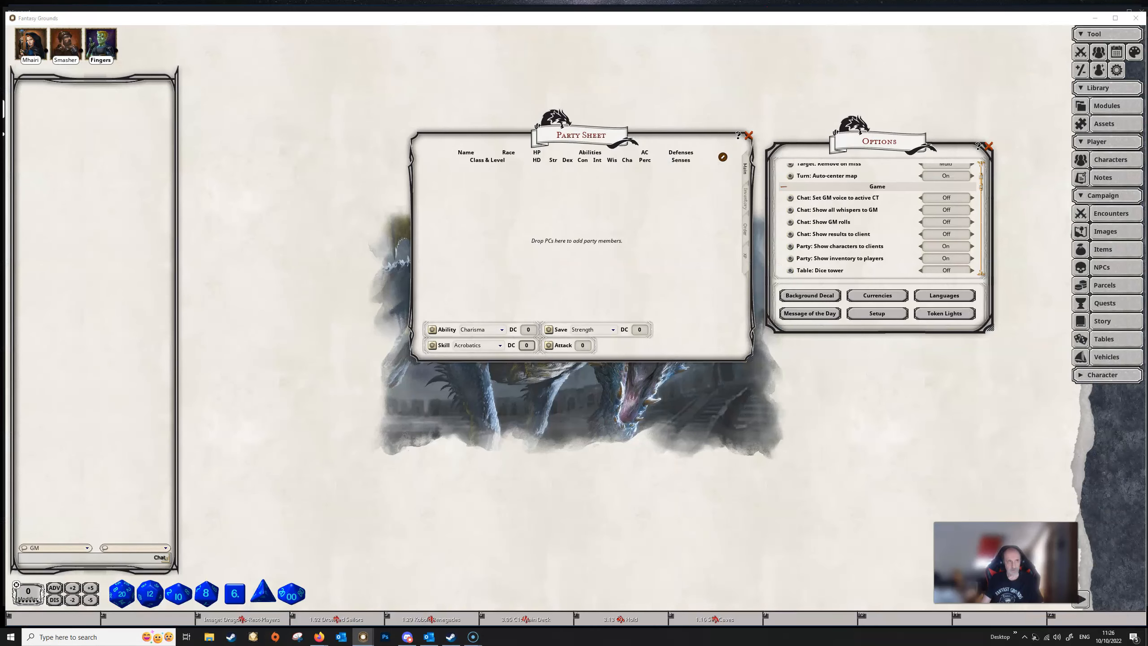
click(986, 147)
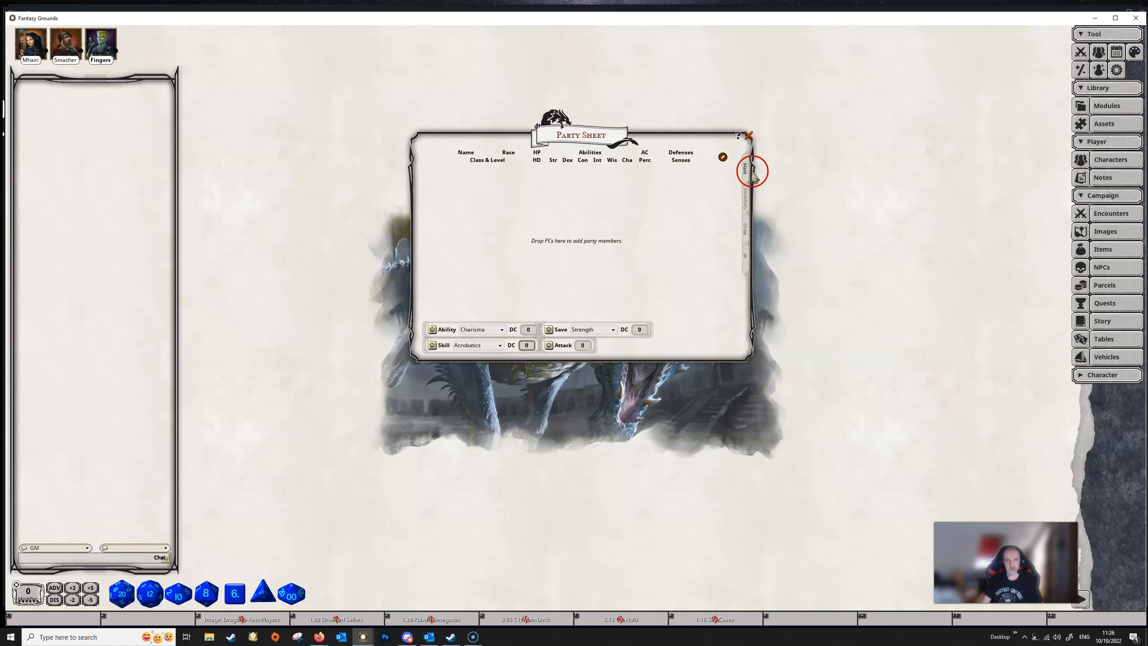
- Add all three player characters to the GM's party sheet, then look over the character selection list and close it
drag(26, 54, 494, 205)
drag(67, 50, 448, 206)
drag(103, 56, 482, 245)
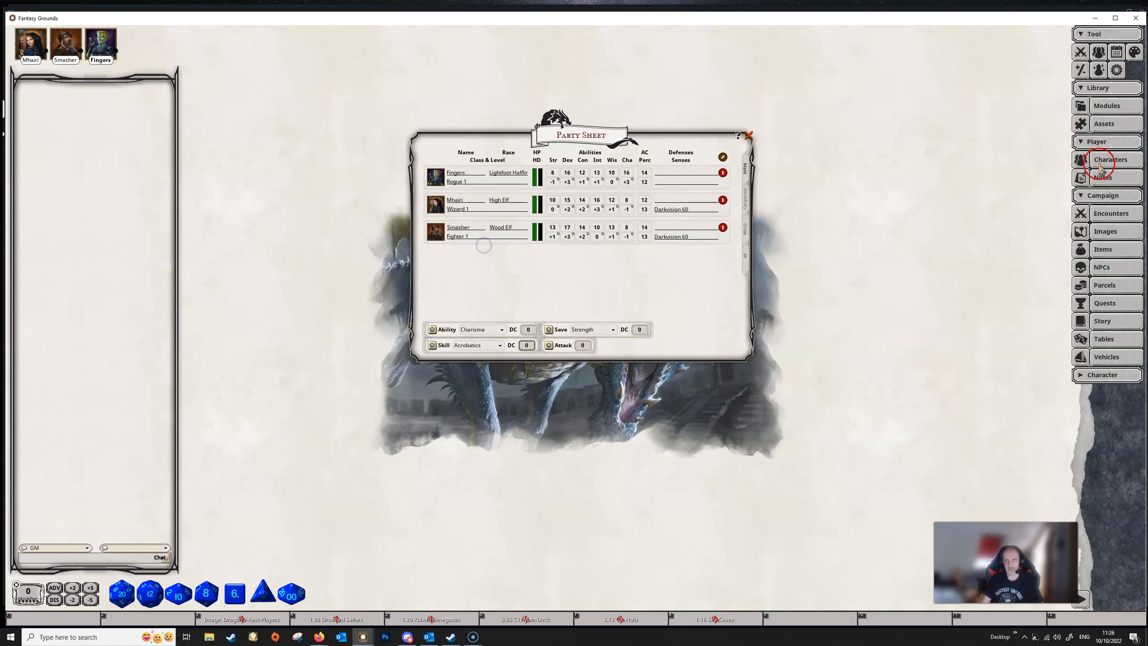
click(1103, 167)
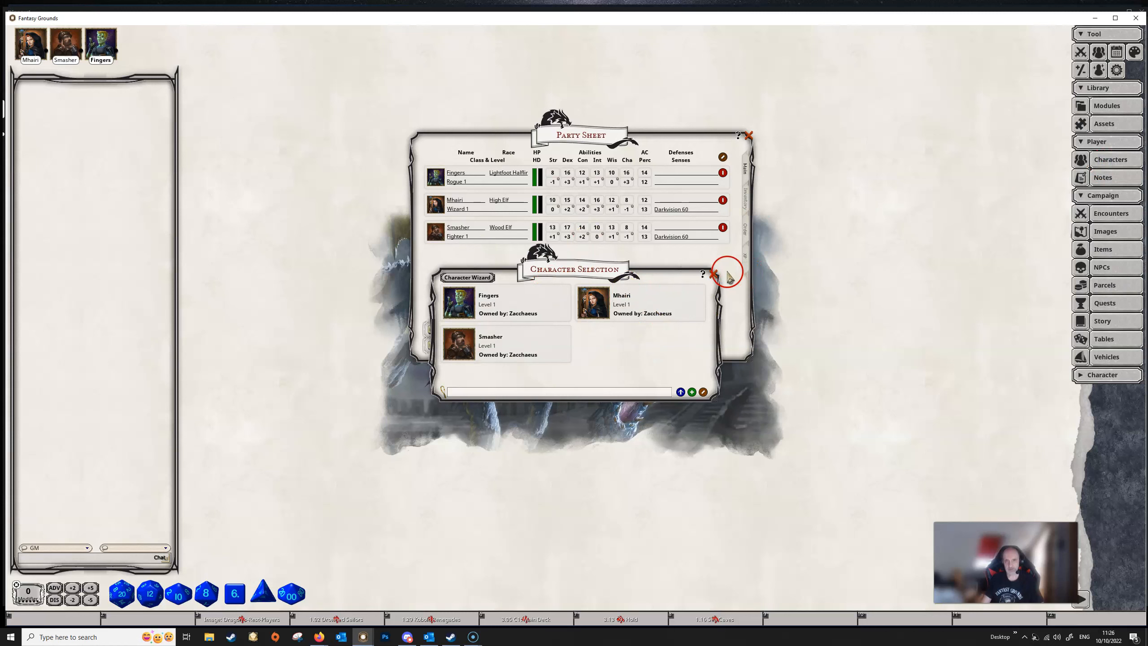
click(713, 274)
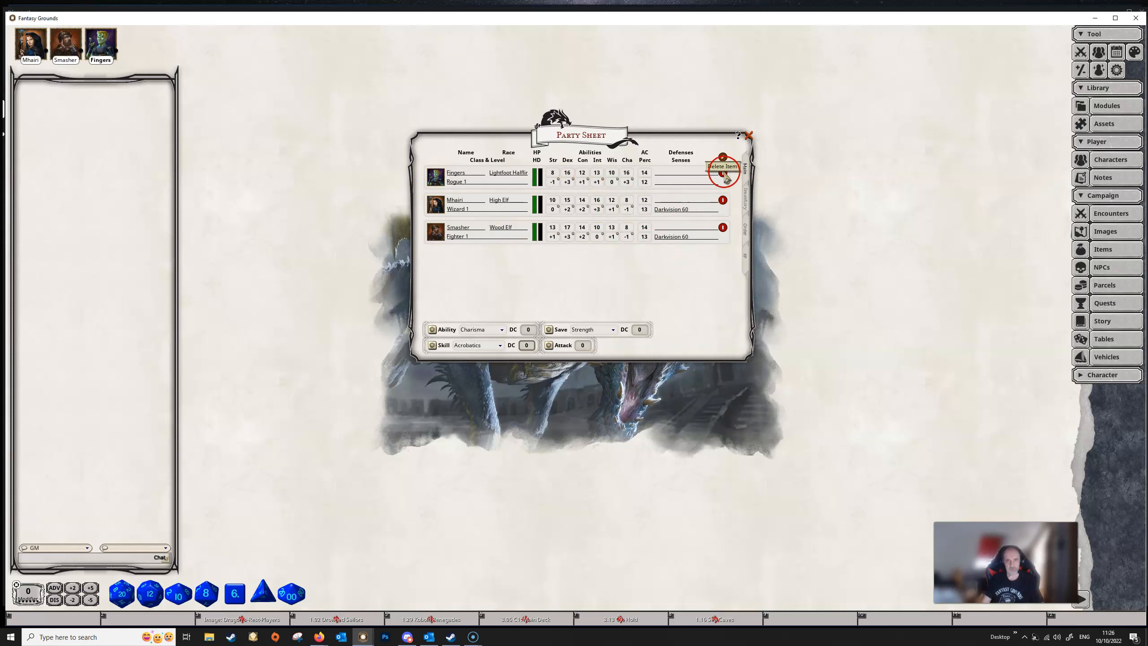
- Remove the rogue and the fighter from the GM's party sheet
click(721, 157)
click(722, 158)
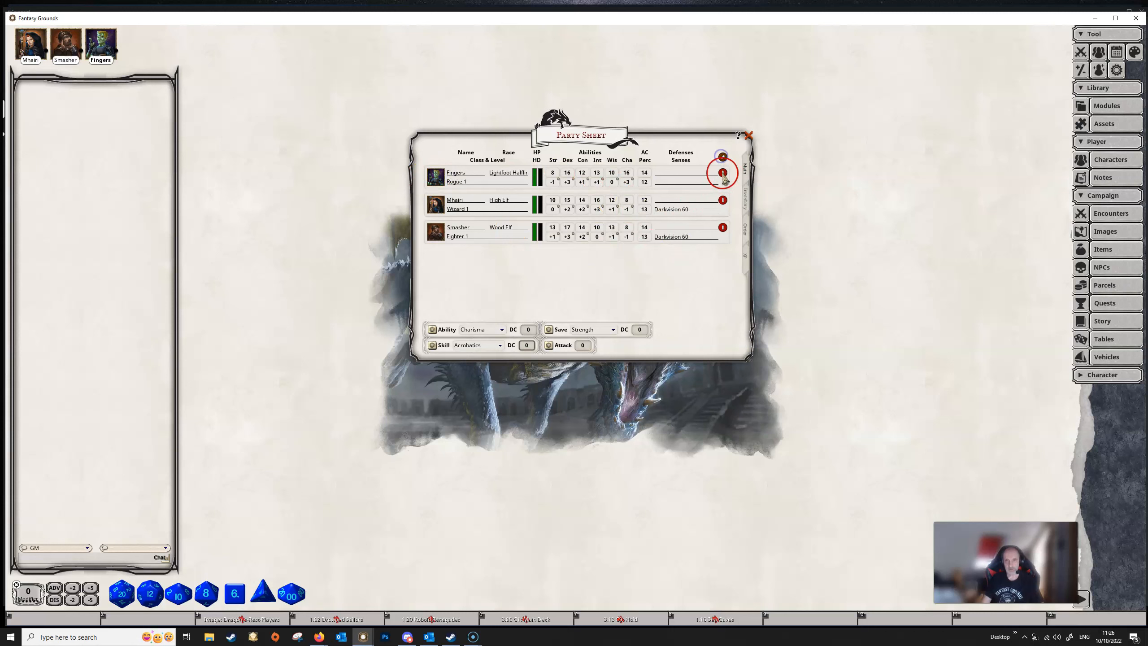
click(723, 174)
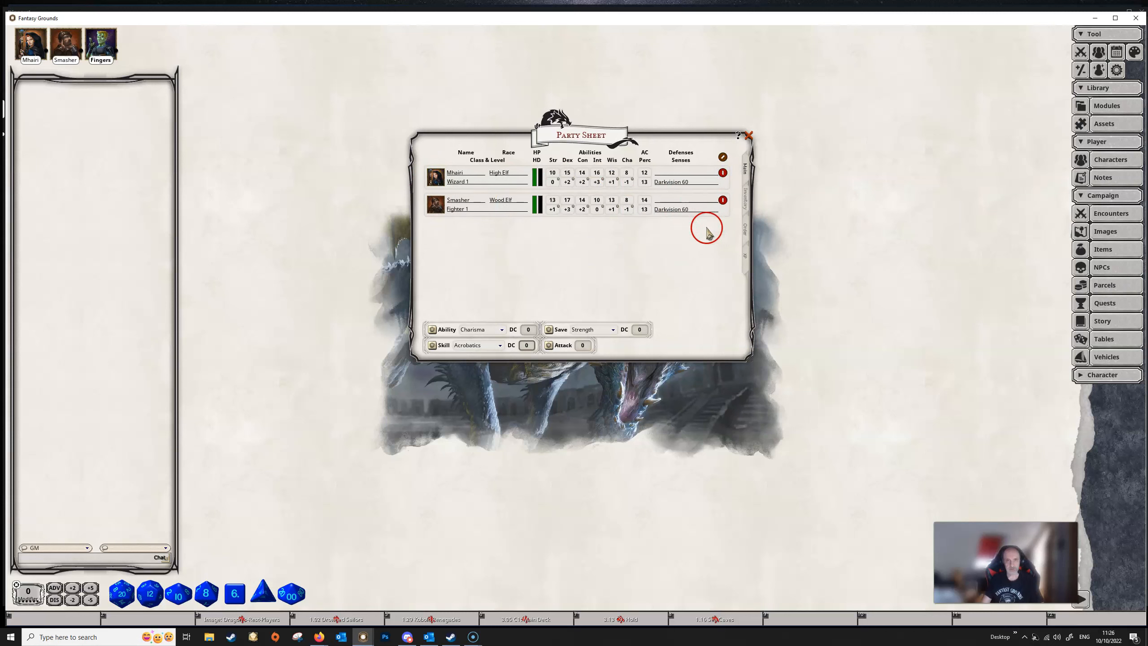
drag(444, 215, 378, 237)
click(593, 221)
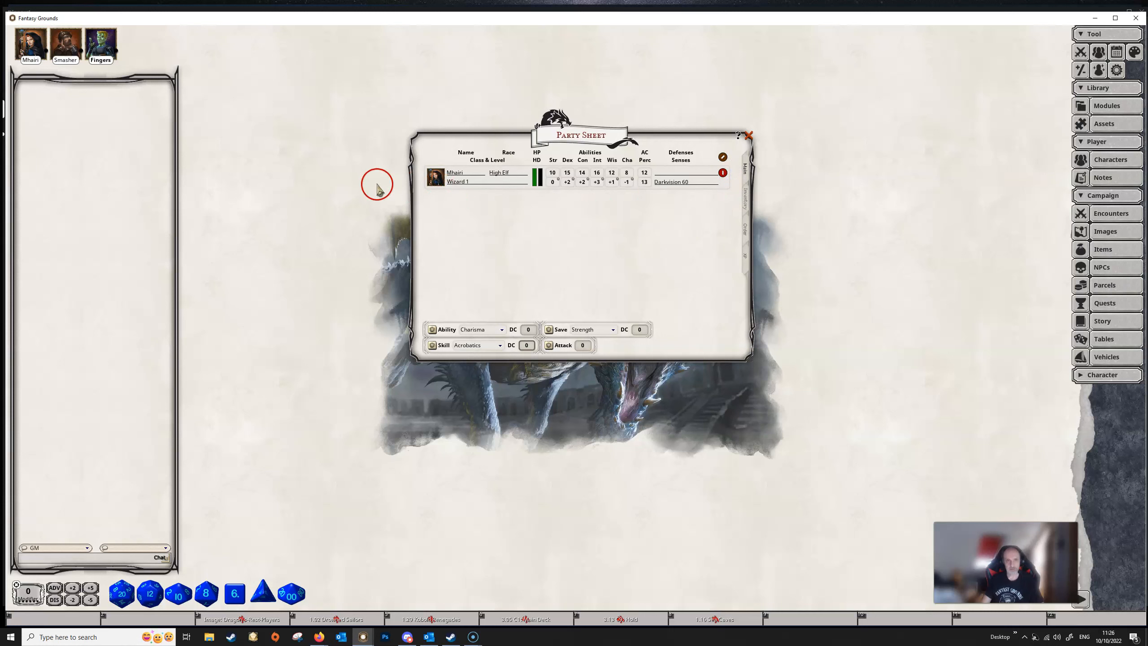
- Add the fighter and the rogue back to the party sheet and turn off its edit mode
drag(67, 57, 431, 230)
mouse_move(109, 50)
mouse_down()
mouse_move(355, 178)
mouse_move(583, 228)
mouse_up()
click(723, 157)
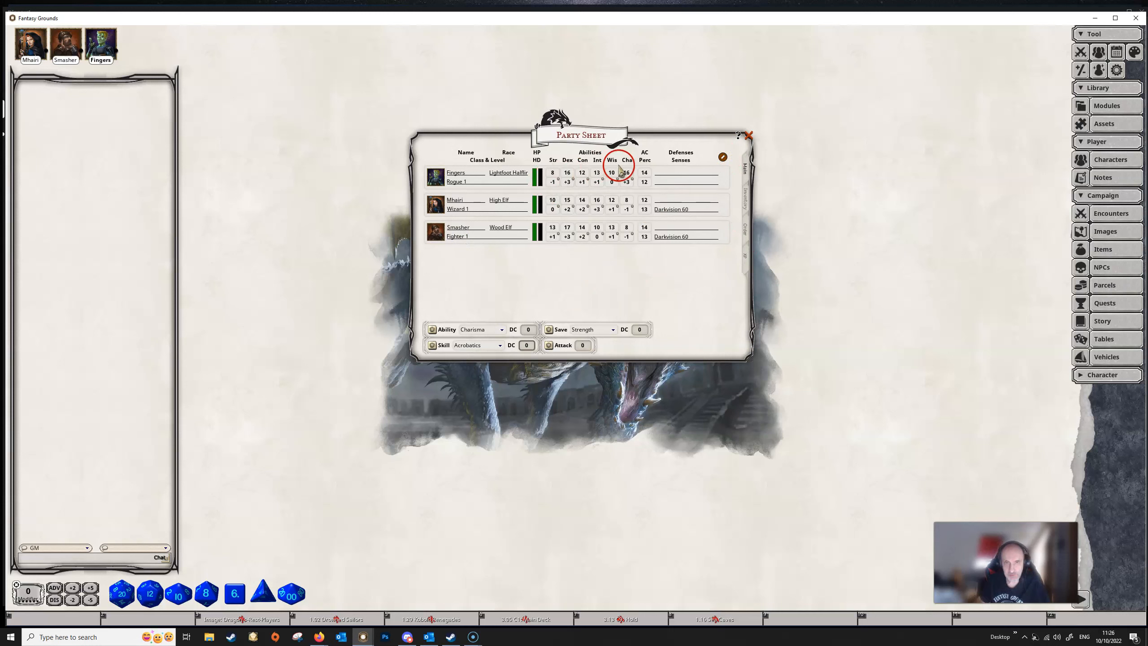
- Roll a Dexterity check for the rogue from the party sheet
double_click(567, 183)
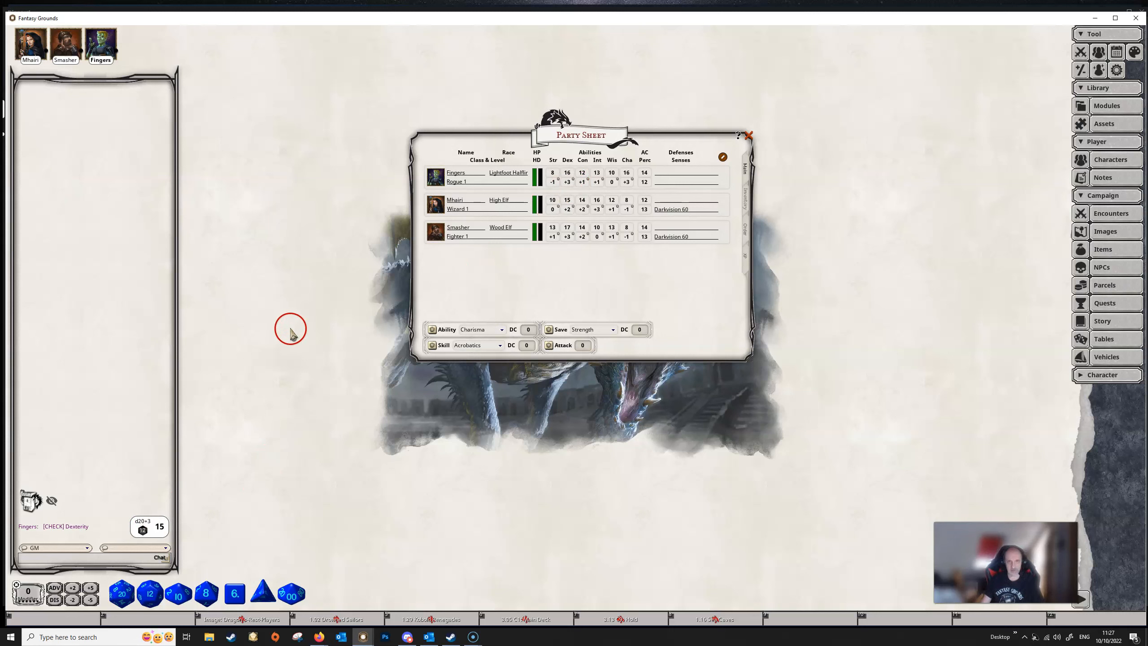
drag(524, 285, 365, 334)
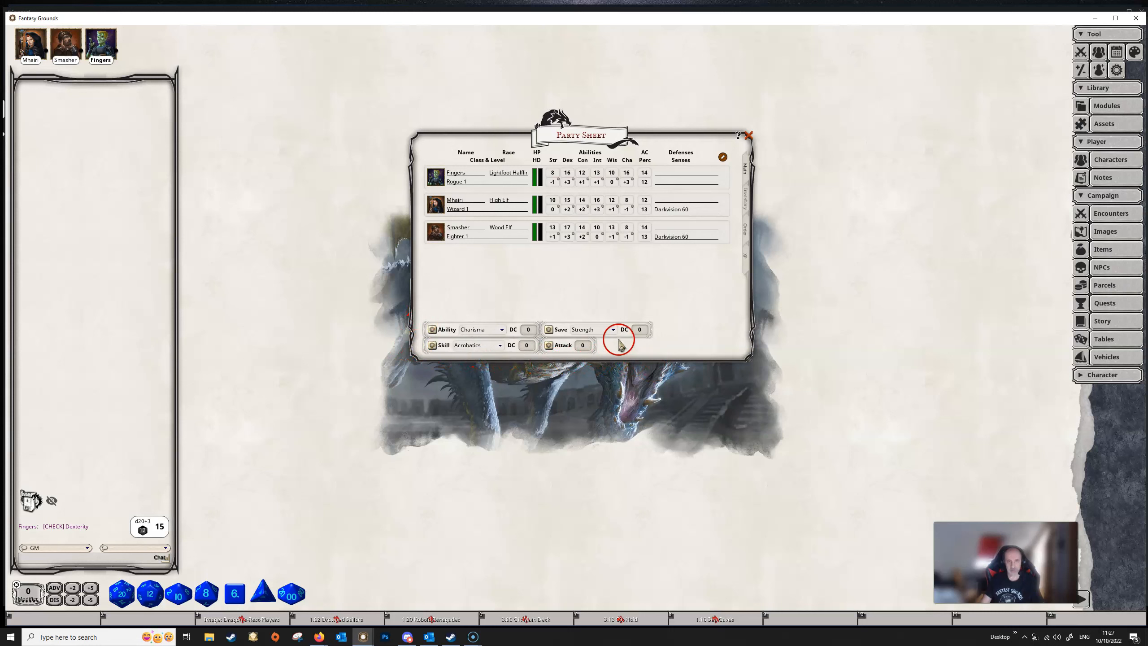
- Roll a party-wide Perception skill check against DC 15, then look at the chat in the player's window
click(501, 345)
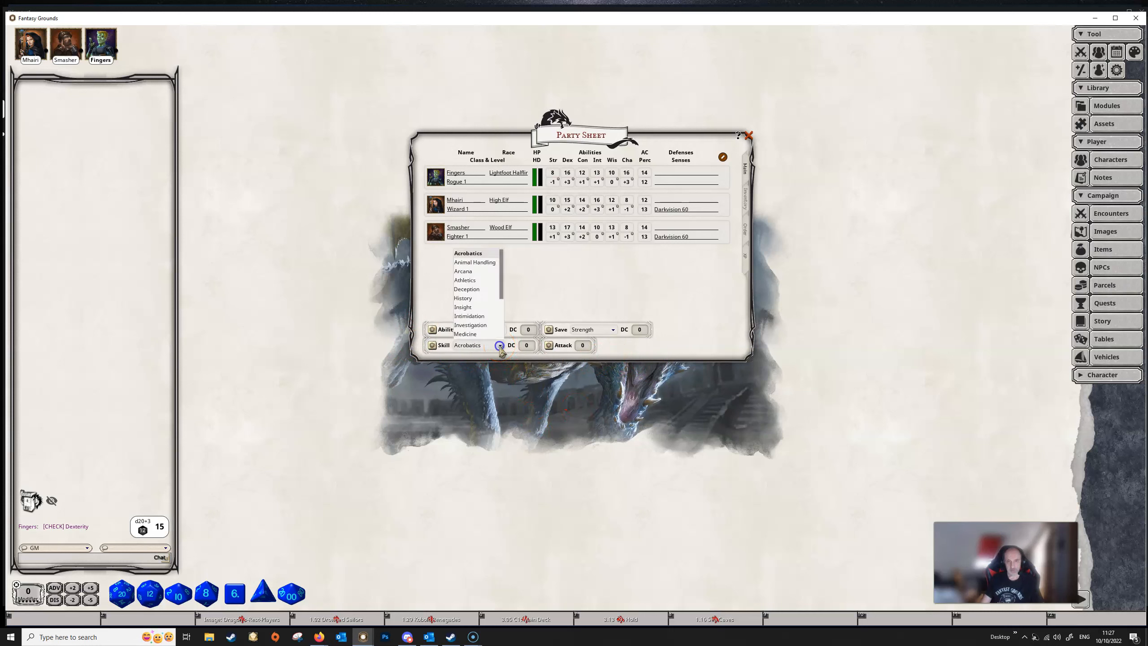
scroll(485, 324, down, 1)
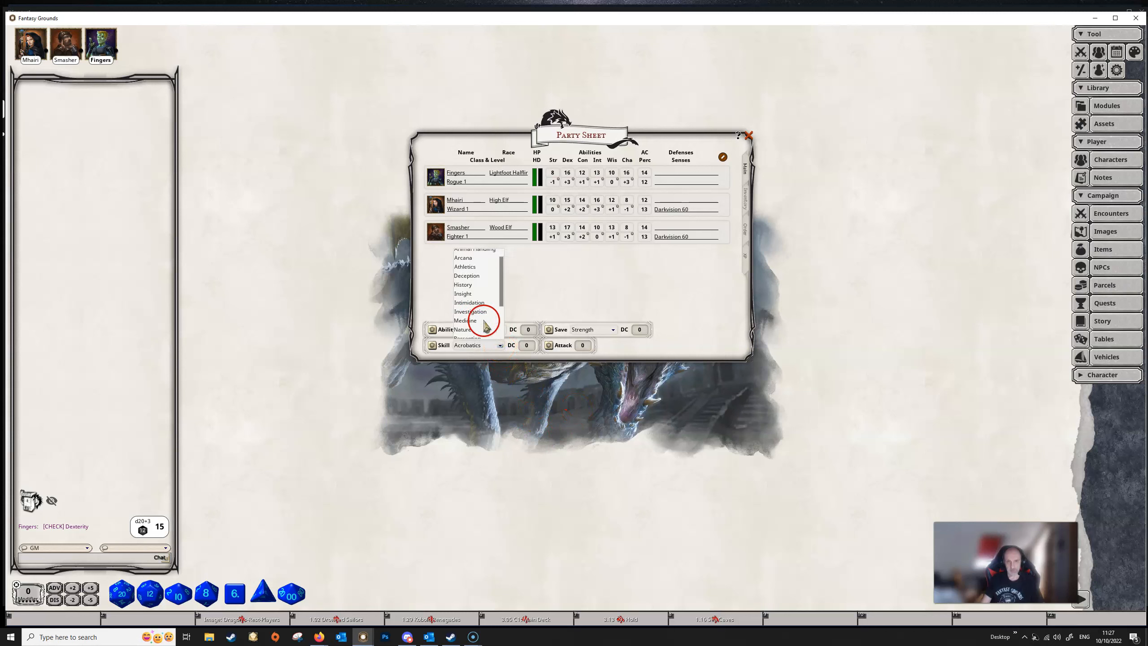
scroll(485, 324, down, 1)
click(465, 329)
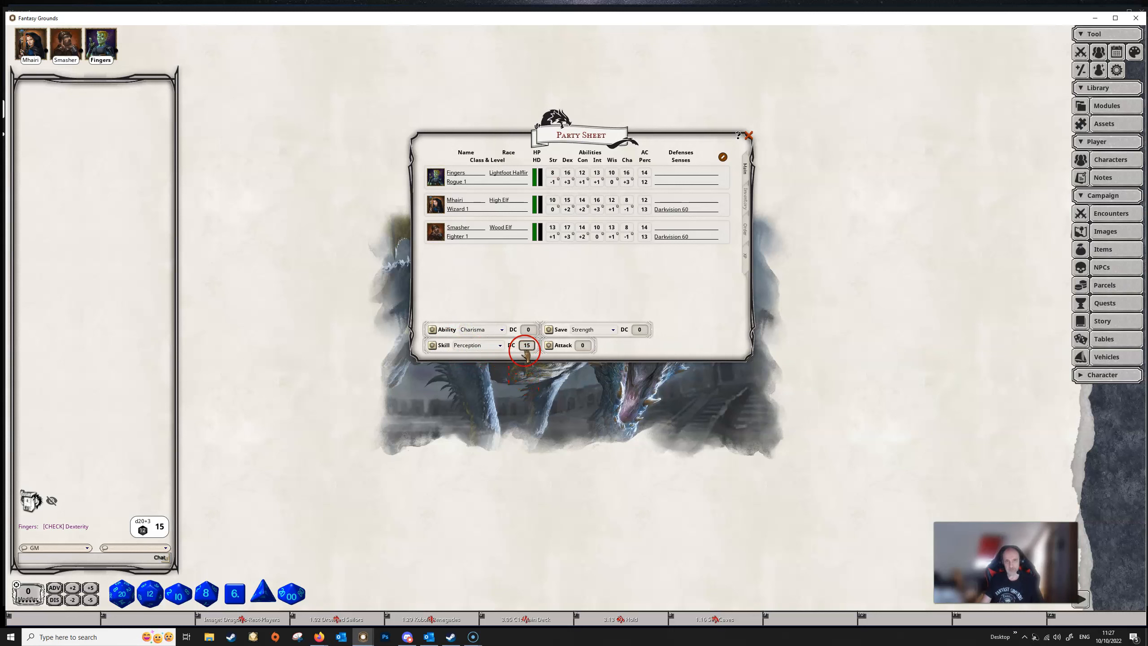
click(432, 345)
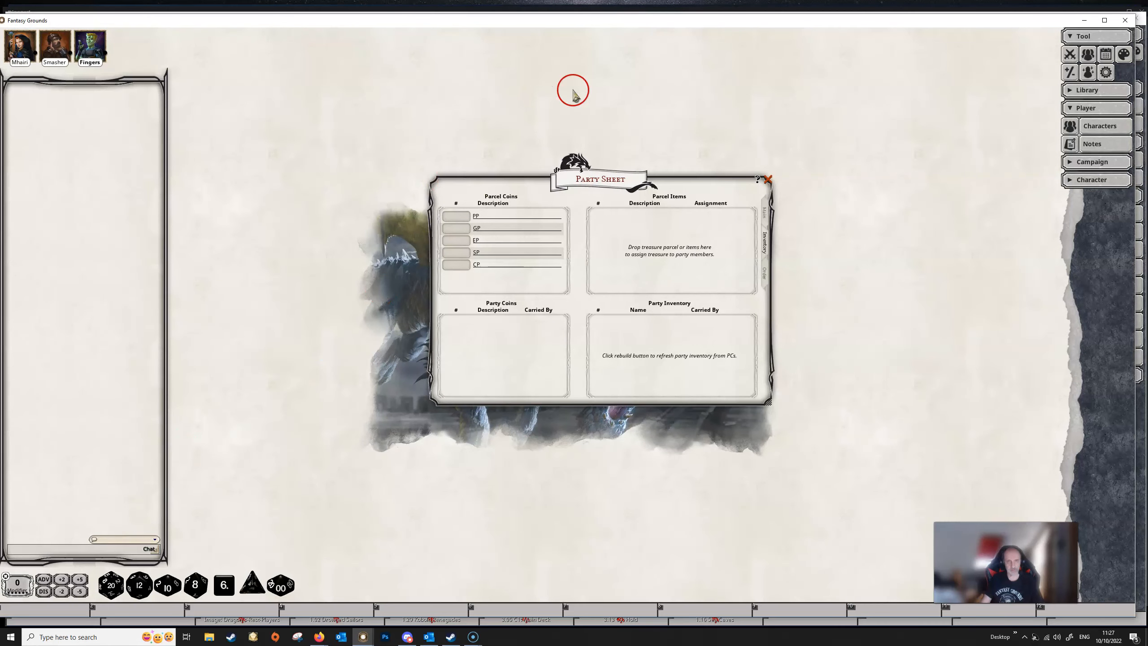
drag(763, 27, 1, 104)
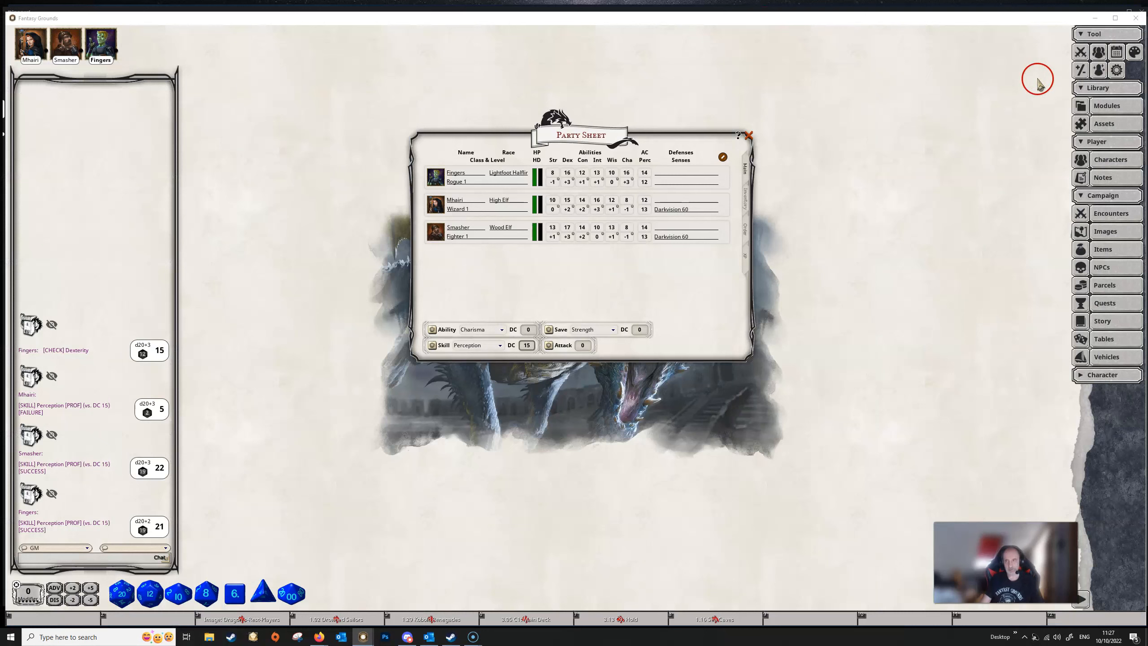
- Set the game option Chat: Show GM rolls to On and close the options
click(1116, 70)
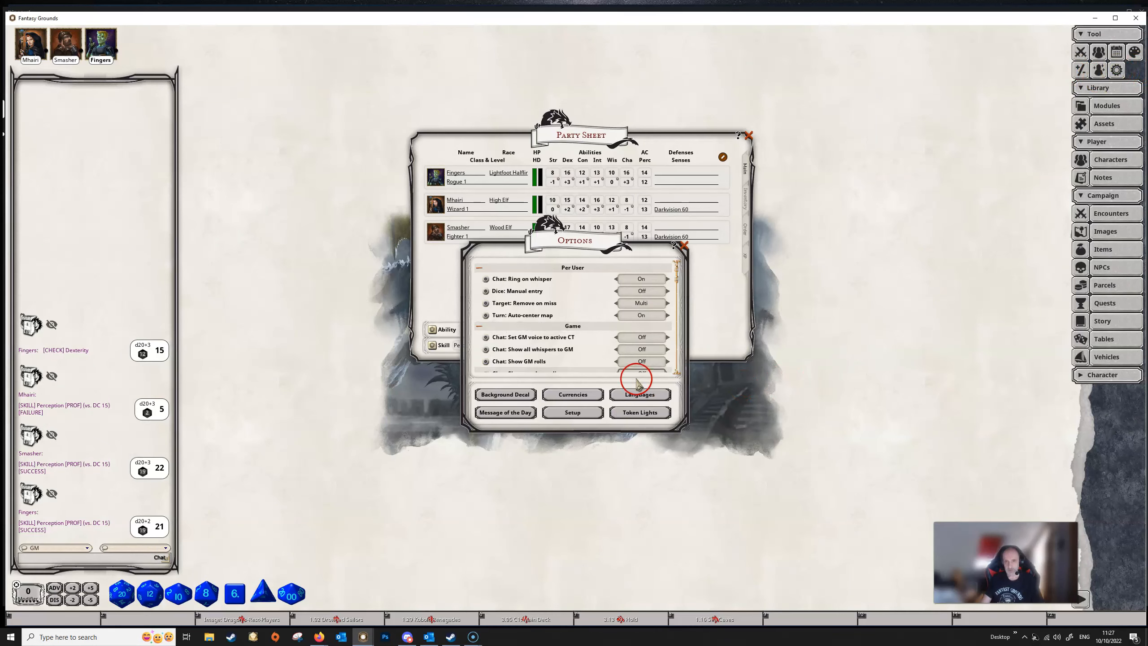
scroll(542, 353, down, 2)
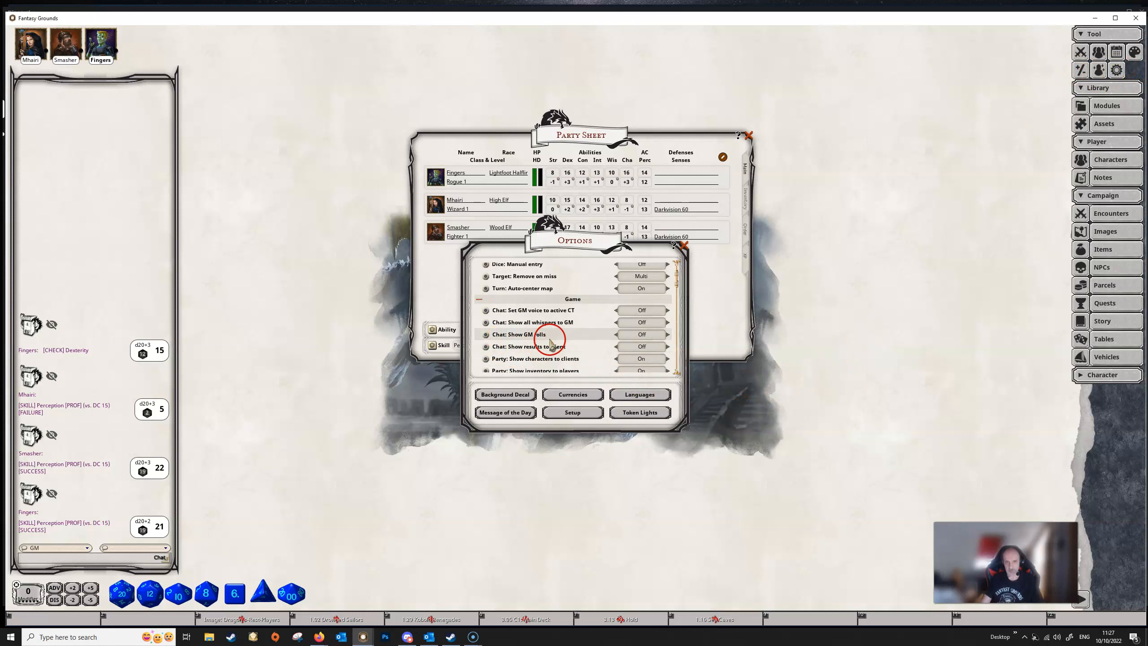
click(648, 340)
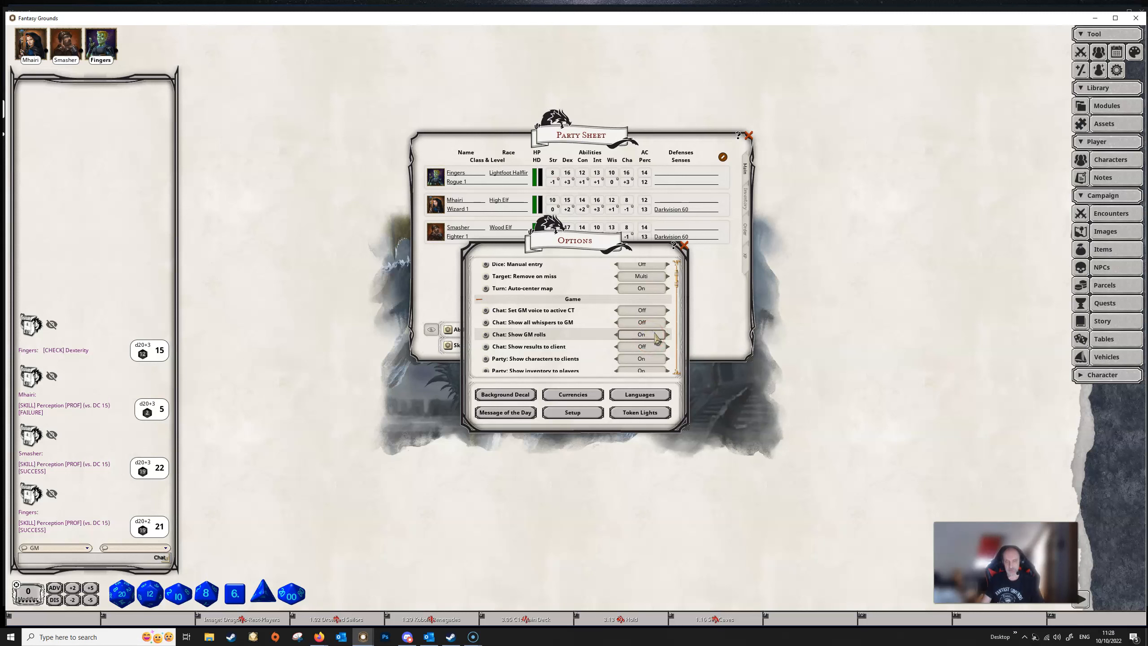
click(683, 247)
click(683, 247)
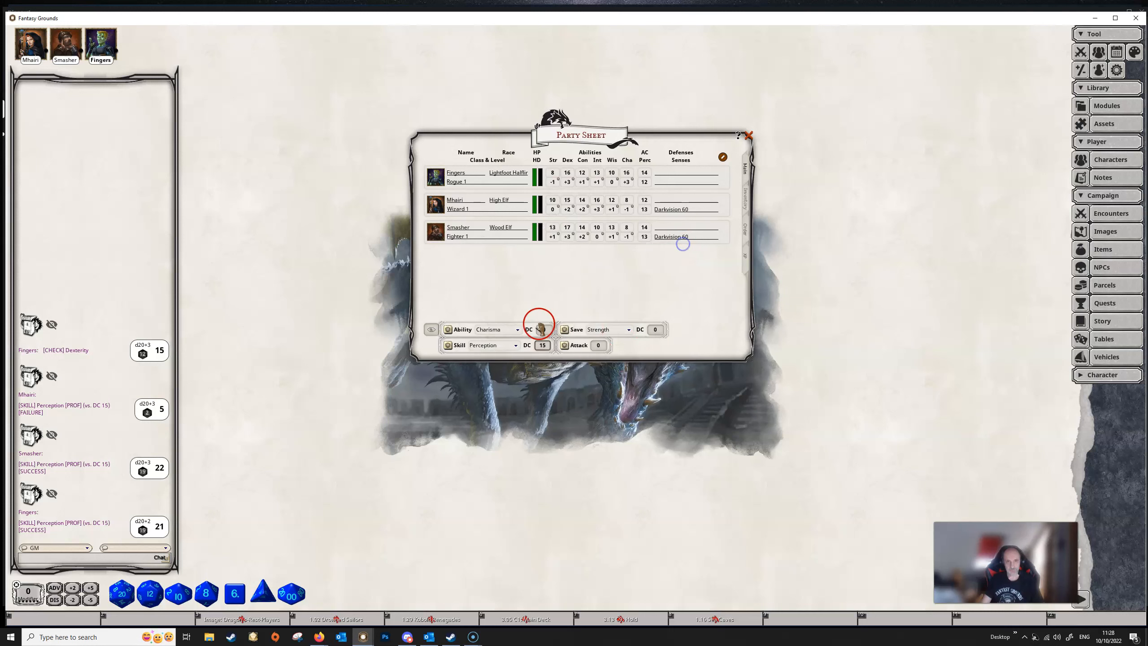
- Show party roll results to players, roll the Perception check against DC 15 for the party, and view the player's chat
click(431, 331)
click(453, 348)
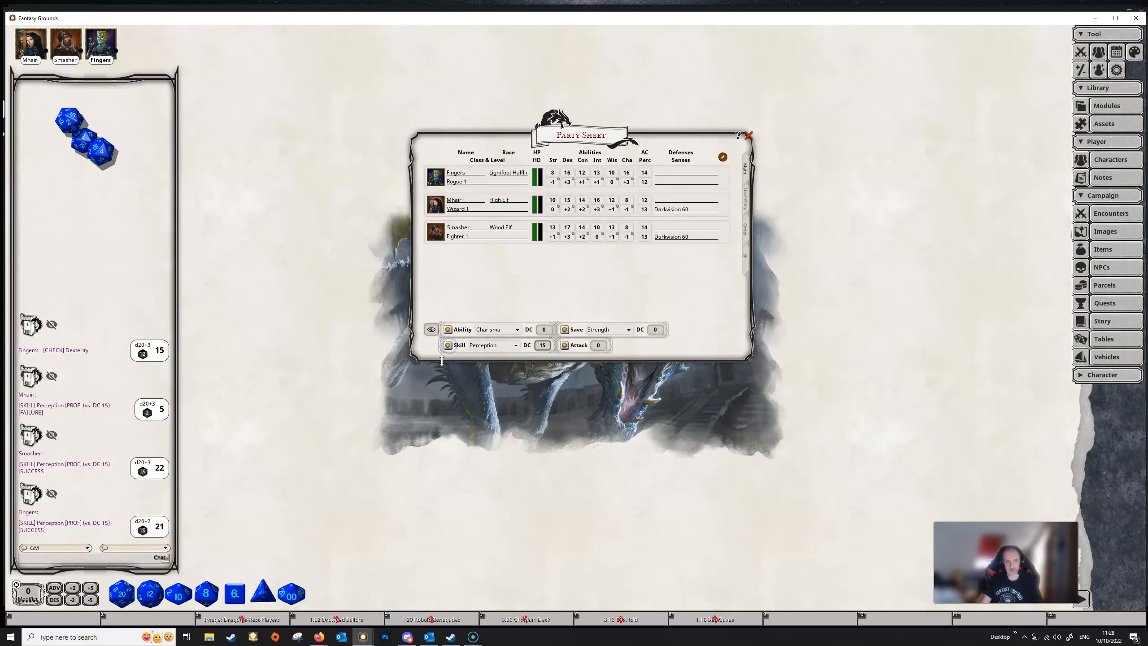
key(alt+Tab)
key(alt+Tab)
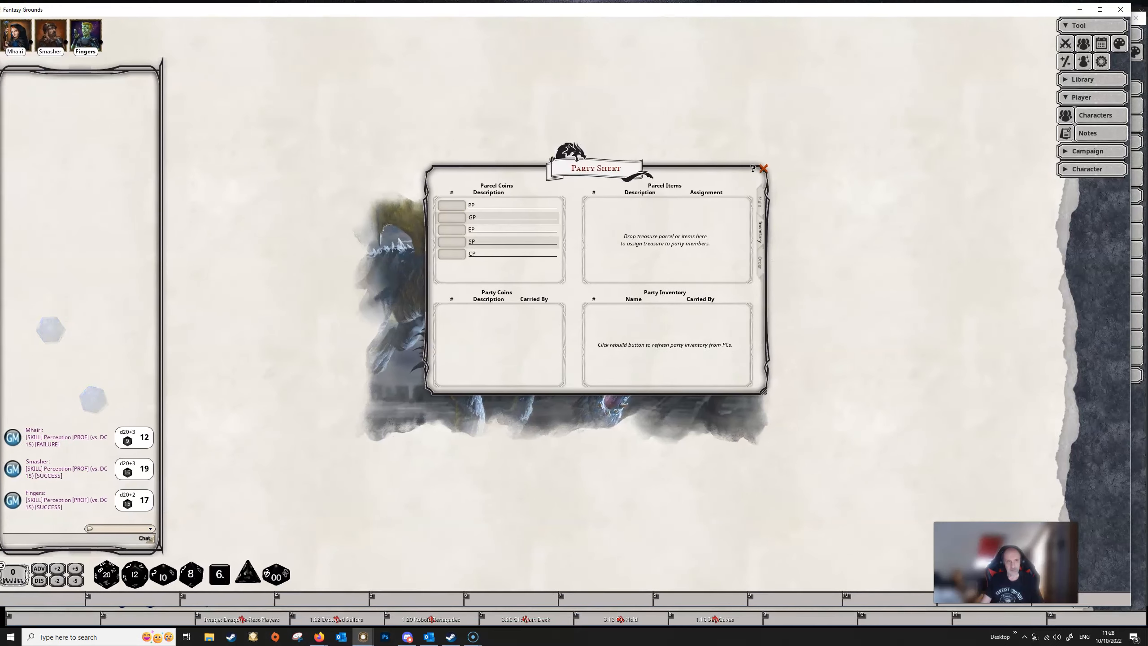
click(187, 472)
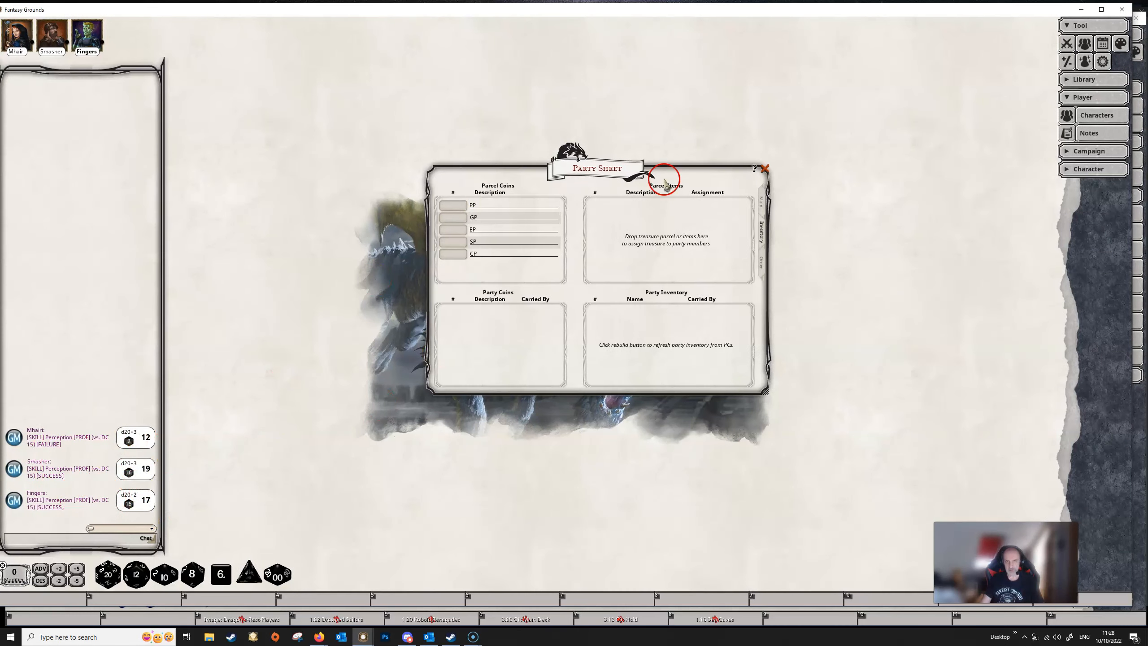
- Return to the GM's party sheet, hide the roll results from players and roll the party Perception check again
key(alt+Tab)
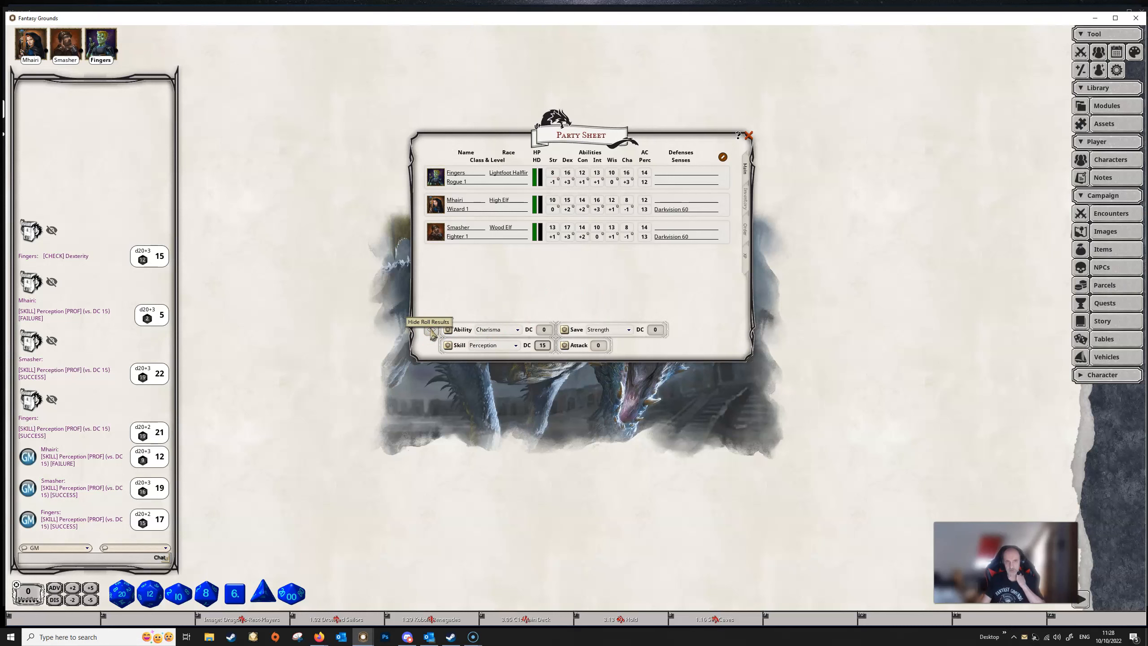
click(448, 346)
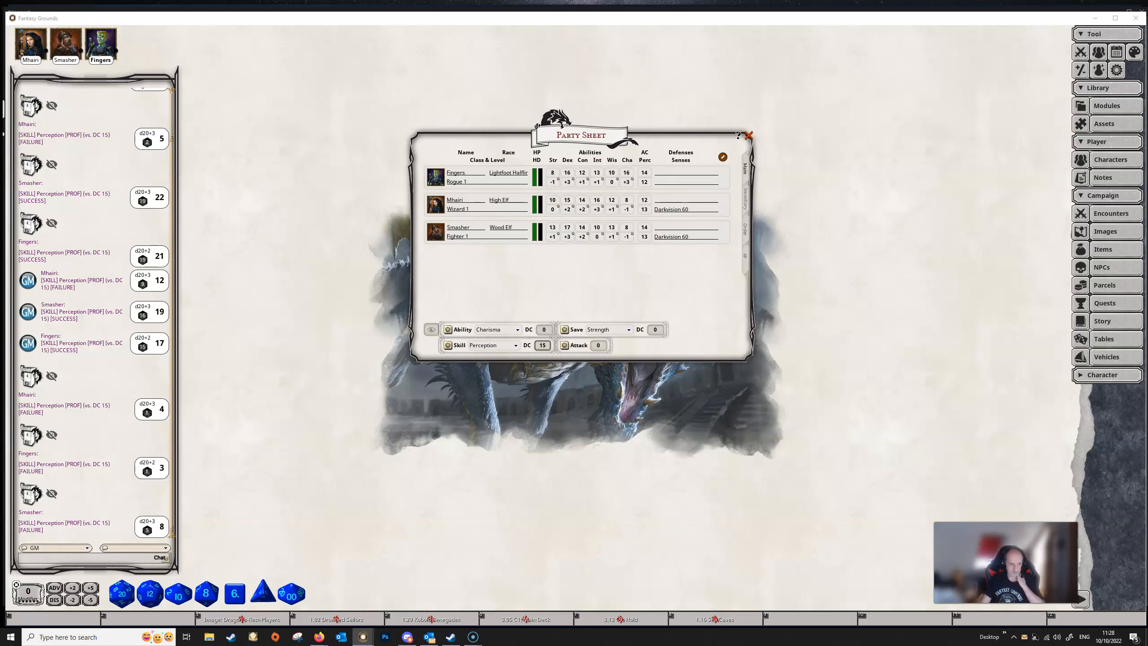
- Open the Main Deck, Hold and Sea Caves treasure parcels and add the Sea Caves parcel to the party sheet's parcel items
click(746, 208)
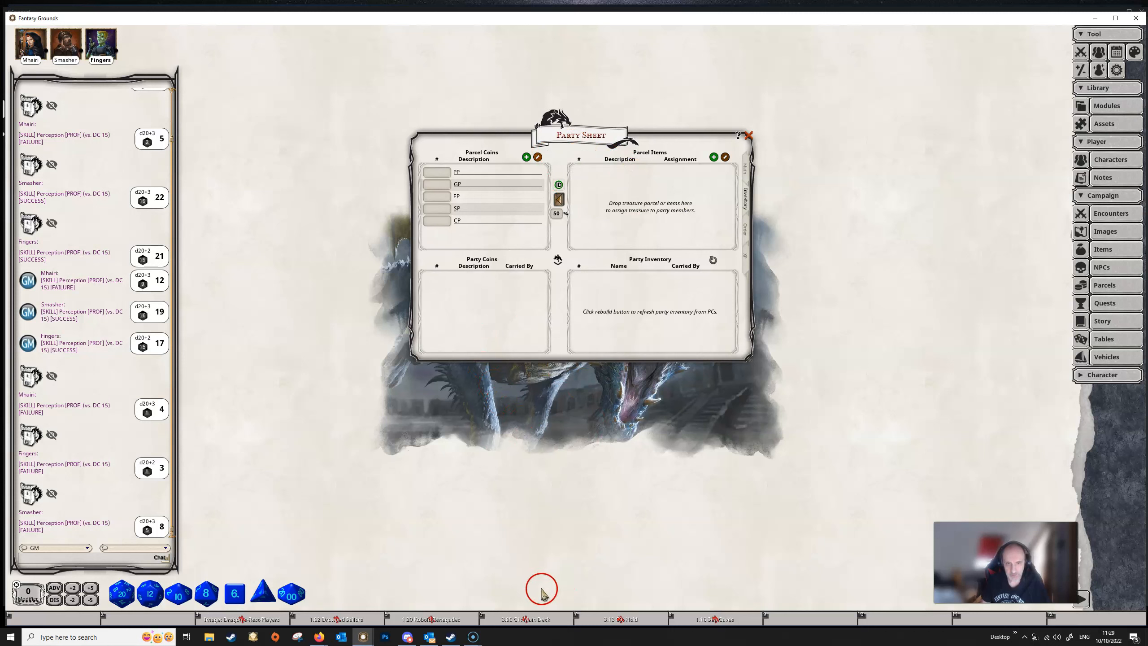
click(523, 622)
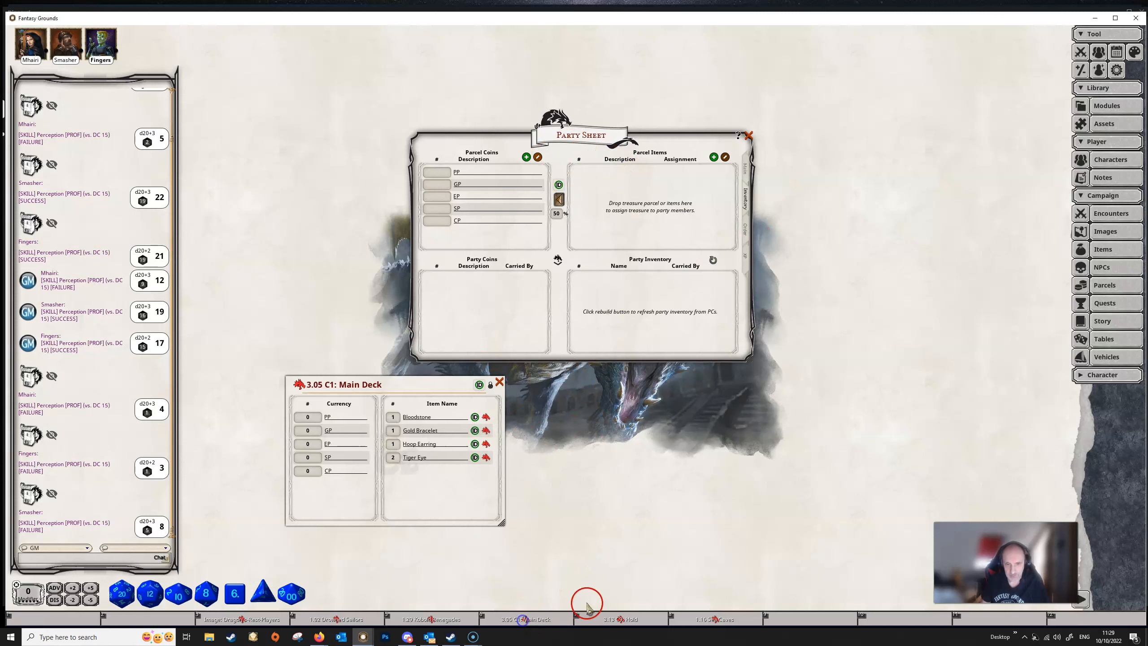
click(618, 621)
click(714, 620)
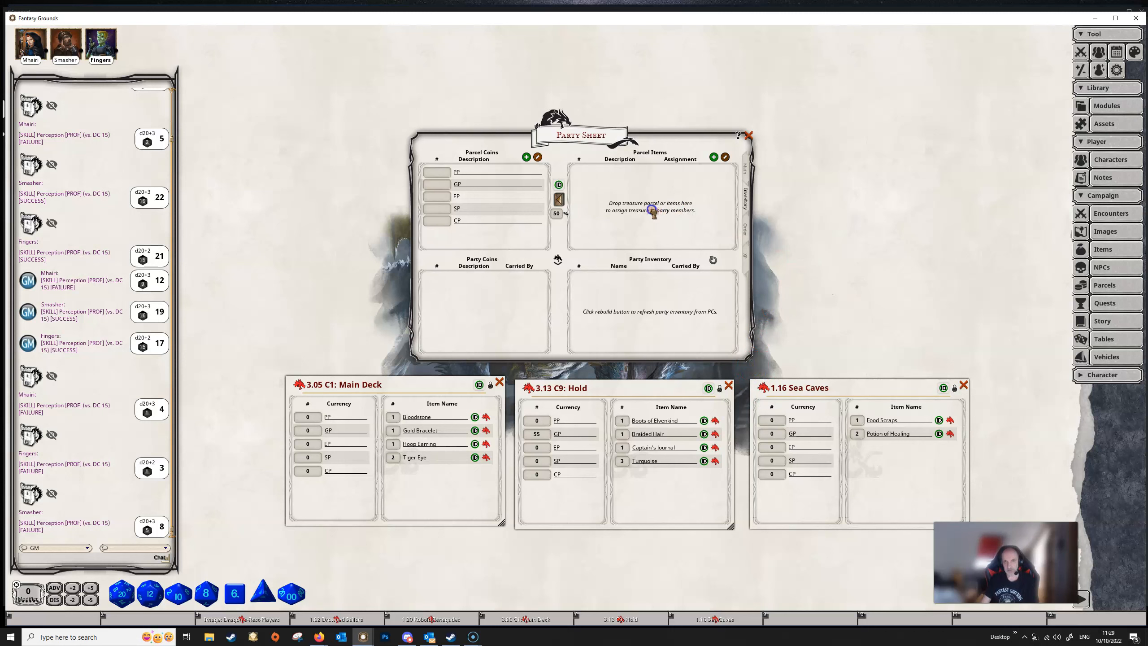
drag(634, 208, 635, 208)
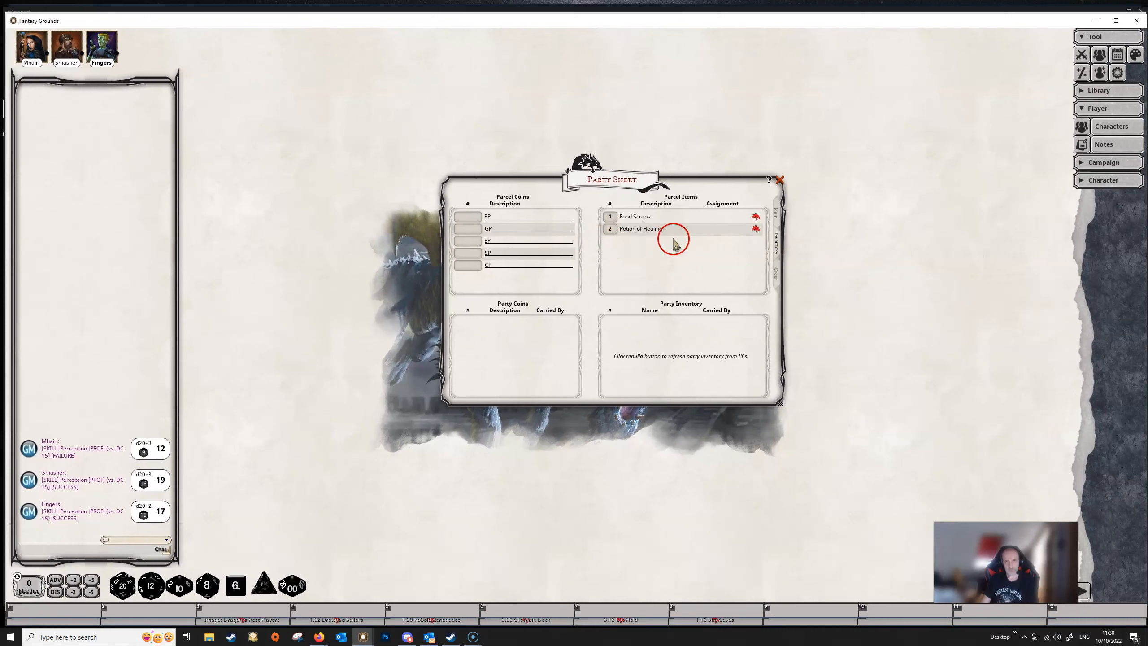
- In the player's window, move the party sheet aside and open the rogue's inventory beside it
drag(621, 180, 673, 131)
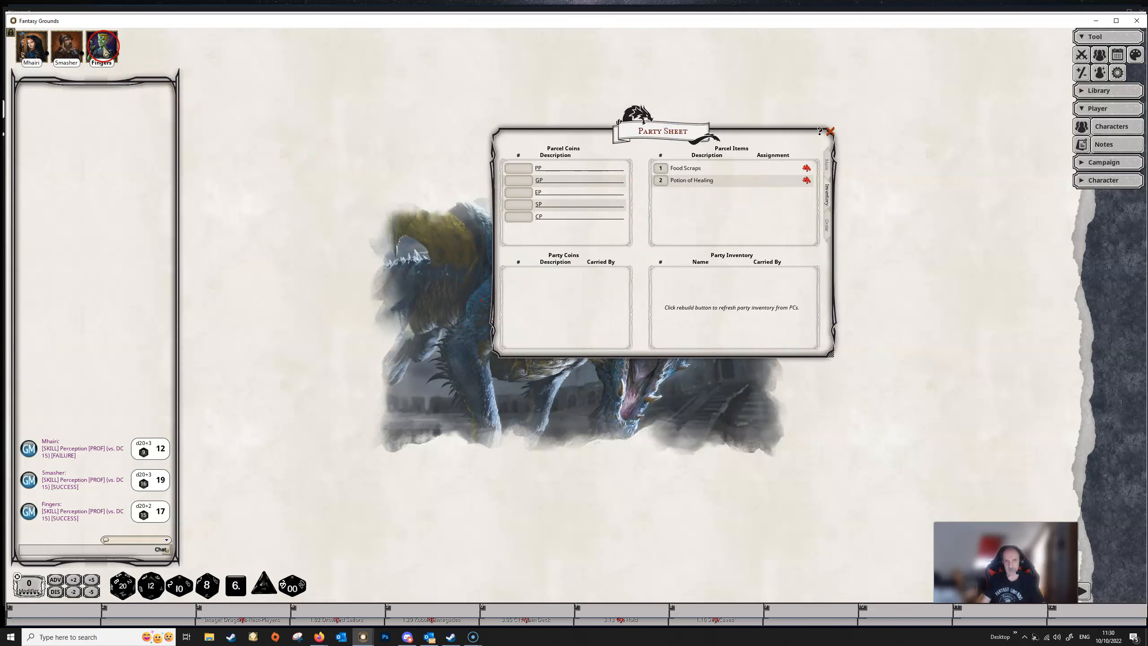
double_click(102, 46)
mouse_move(426, 137)
mouse_down()
mouse_move(341, 117)
mouse_move(371, 117)
mouse_up()
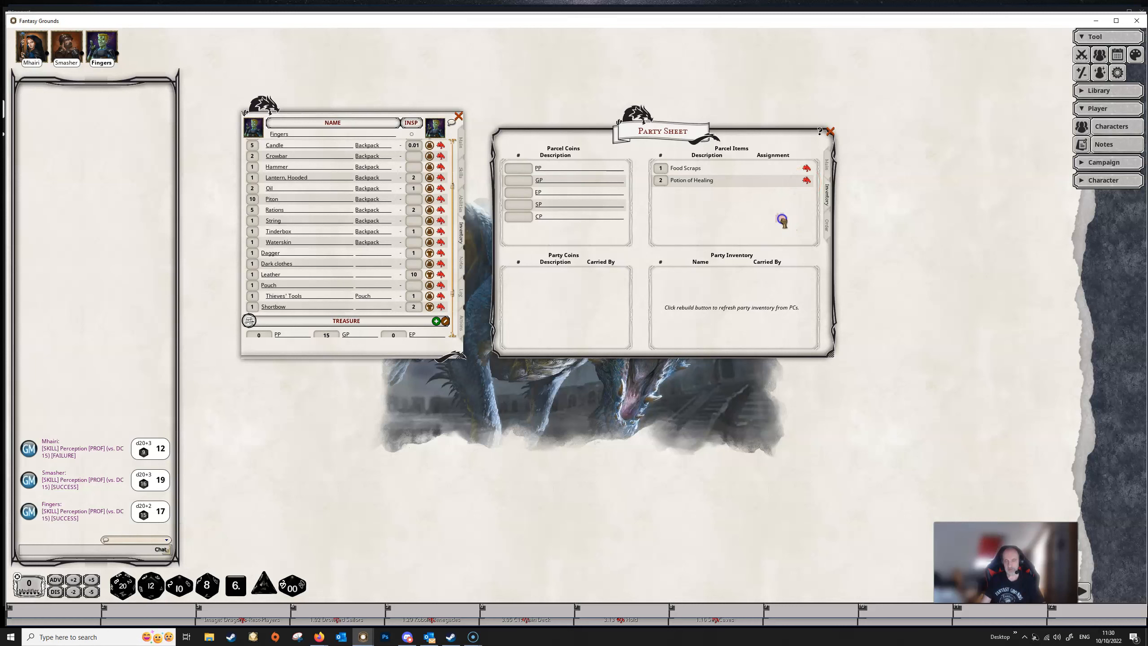
- Transfer one Potion of Healing from the parcel items to the rogue's inventory and give the rogue's Tinderbox to the party
mouse_move(753, 216)
mouse_down()
mouse_move(537, 274)
mouse_move(353, 264)
mouse_move(344, 273)
mouse_up()
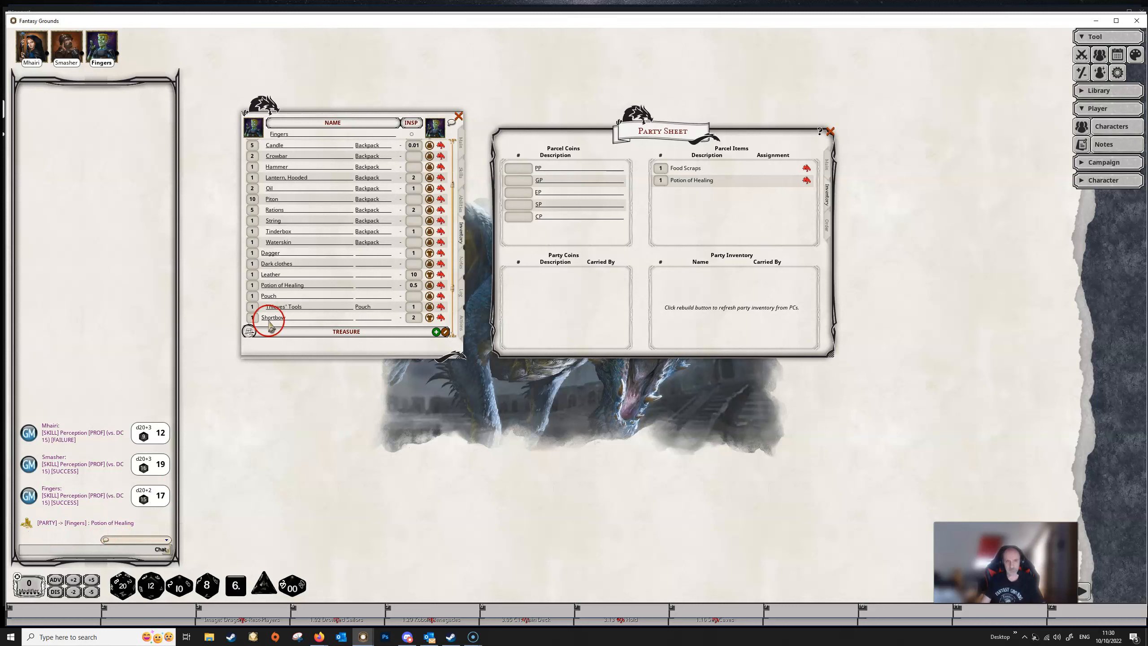
scroll(312, 281, down, 1)
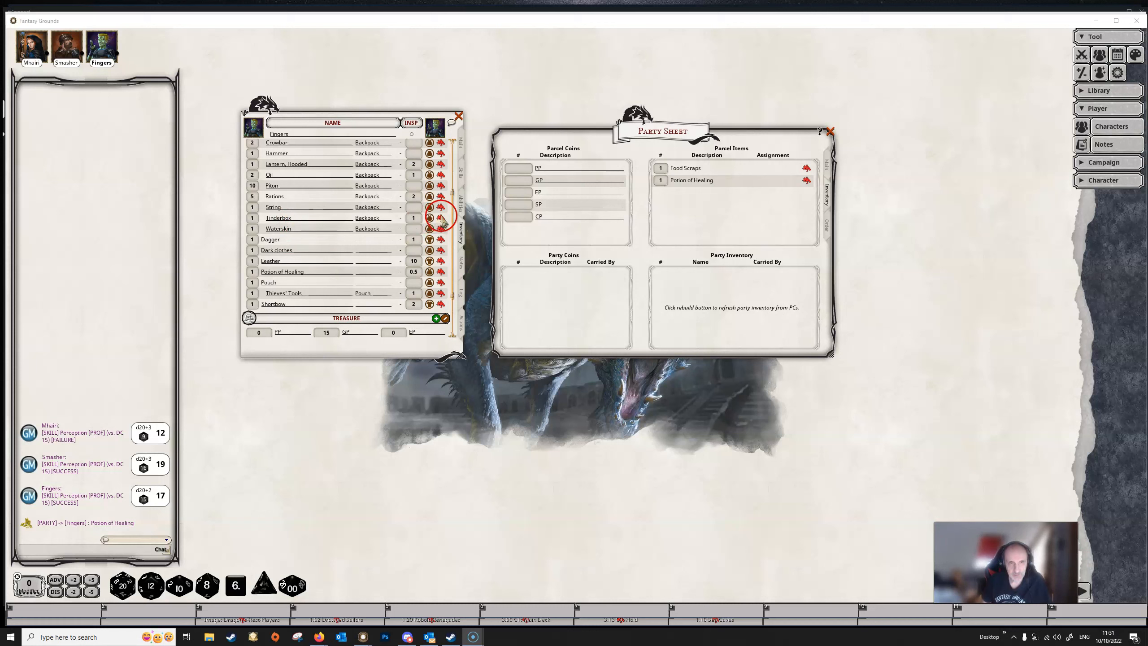
drag(441, 221, 608, 222)
drag(701, 201, 699, 200)
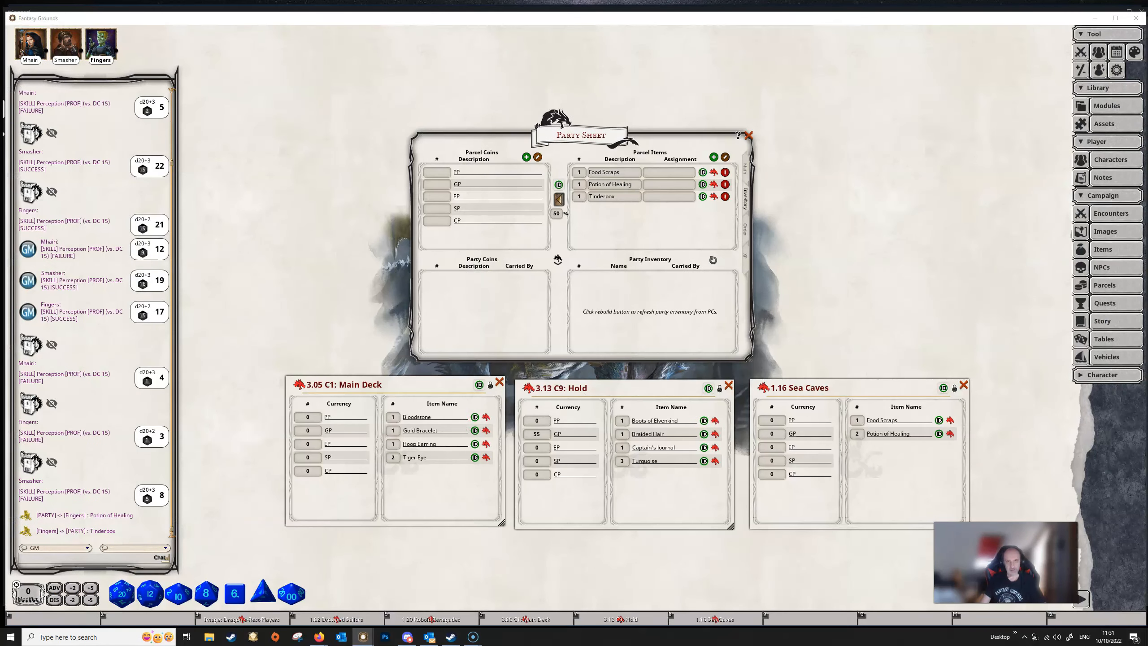
- On the GM's party sheet, add the Main Deck and Hold parcels to the parcel items and close all three parcels
drag(300, 386, 588, 228)
drag(528, 387, 653, 218)
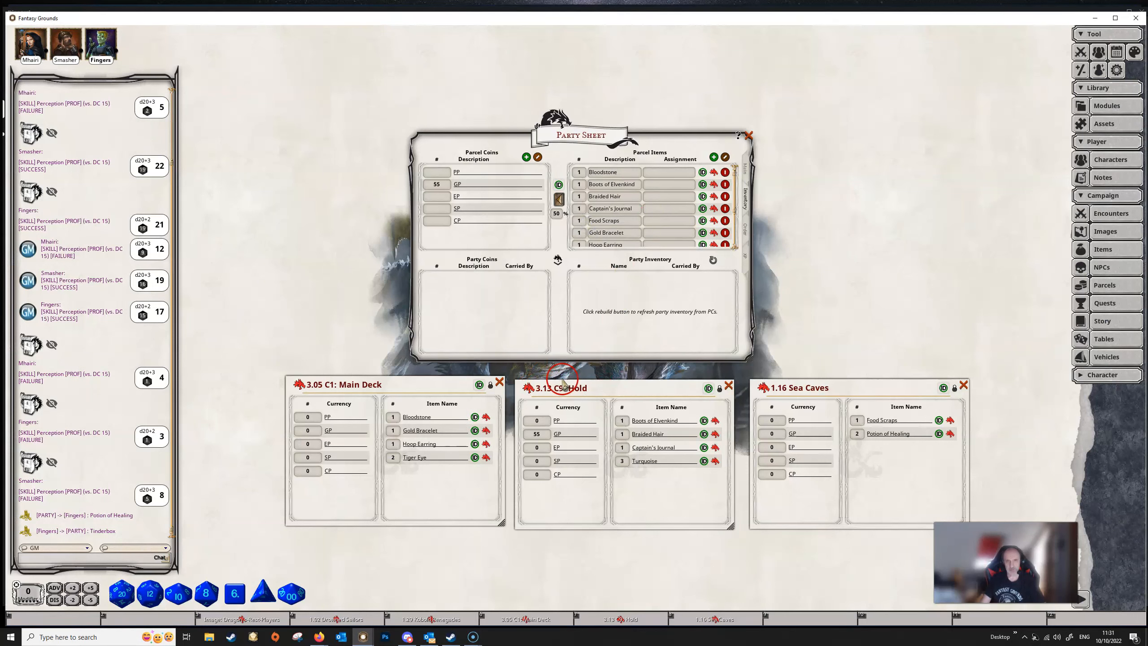
click(499, 382)
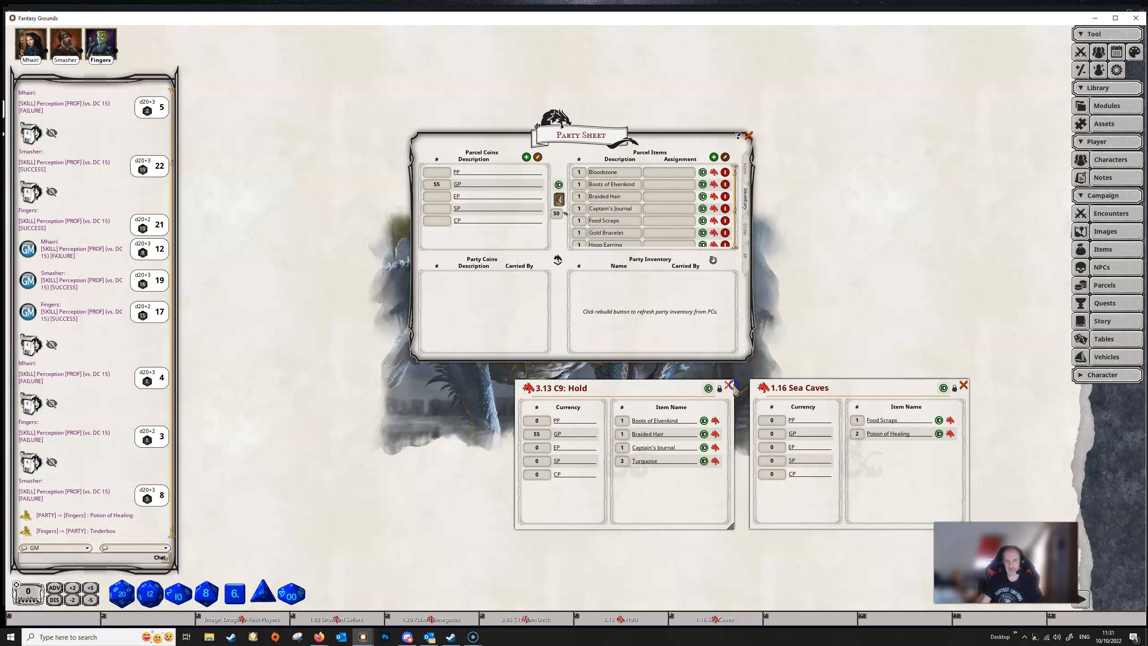
click(730, 386)
click(963, 386)
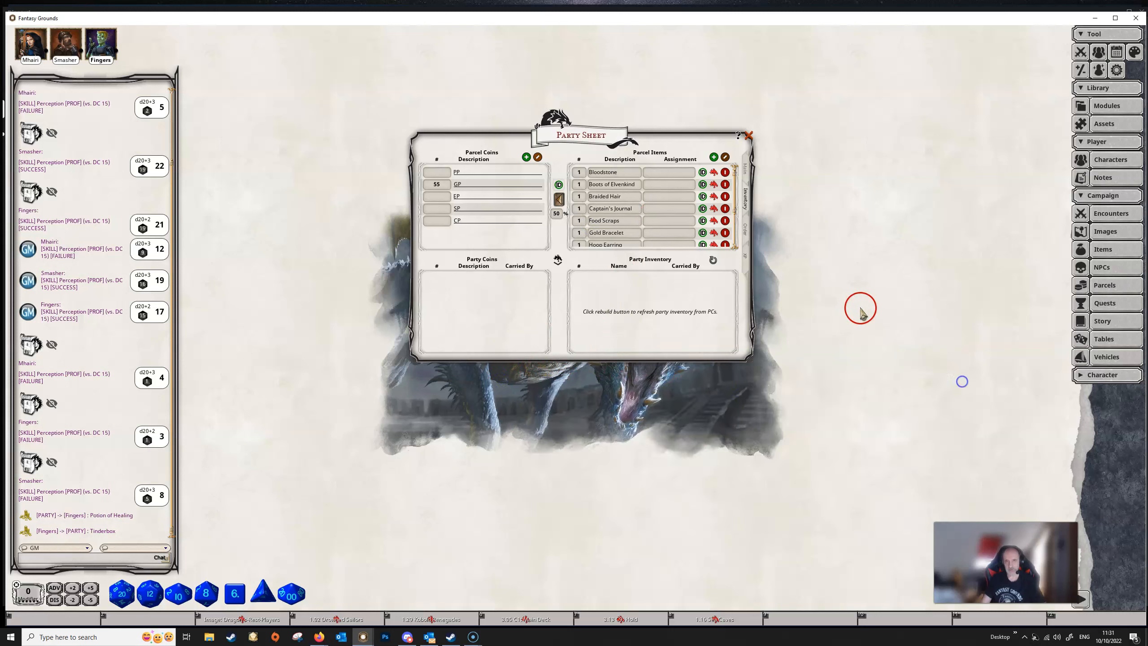
- Turn off edit mode for the parcel items and look through the combined list
click(725, 157)
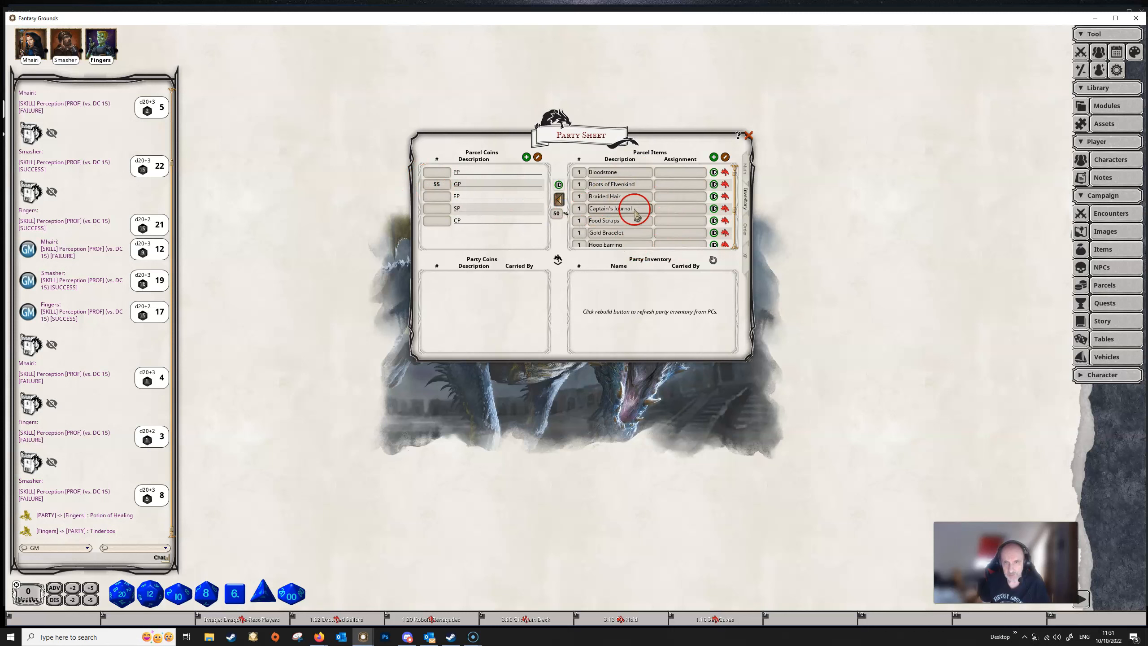
scroll(622, 195, down, 2)
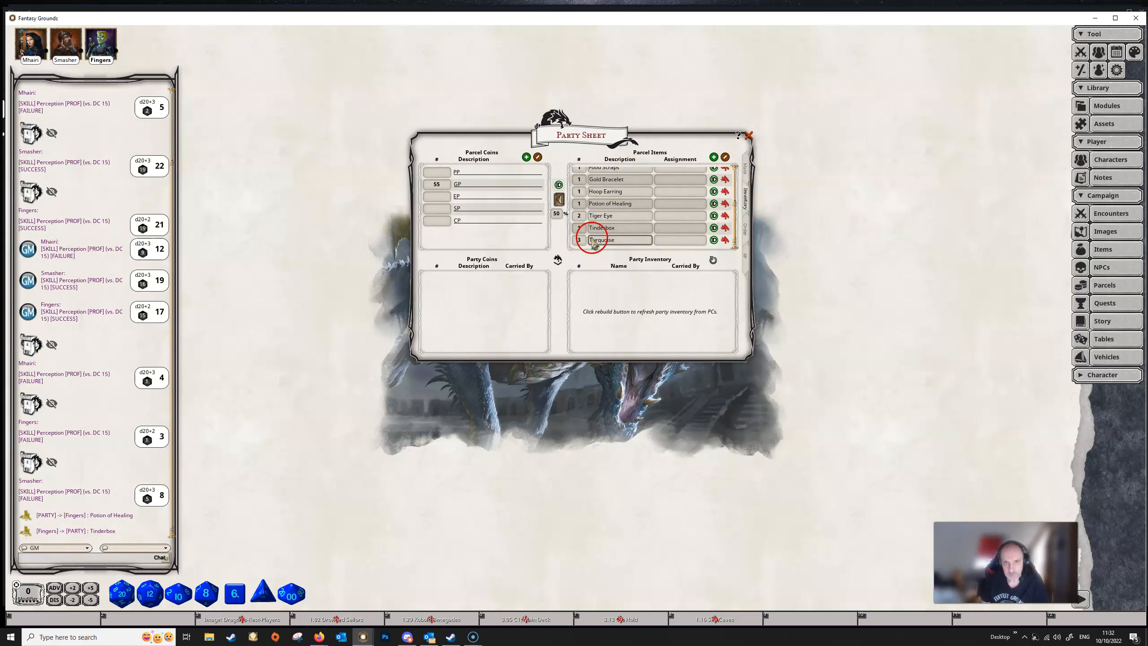
scroll(612, 212, up, 2)
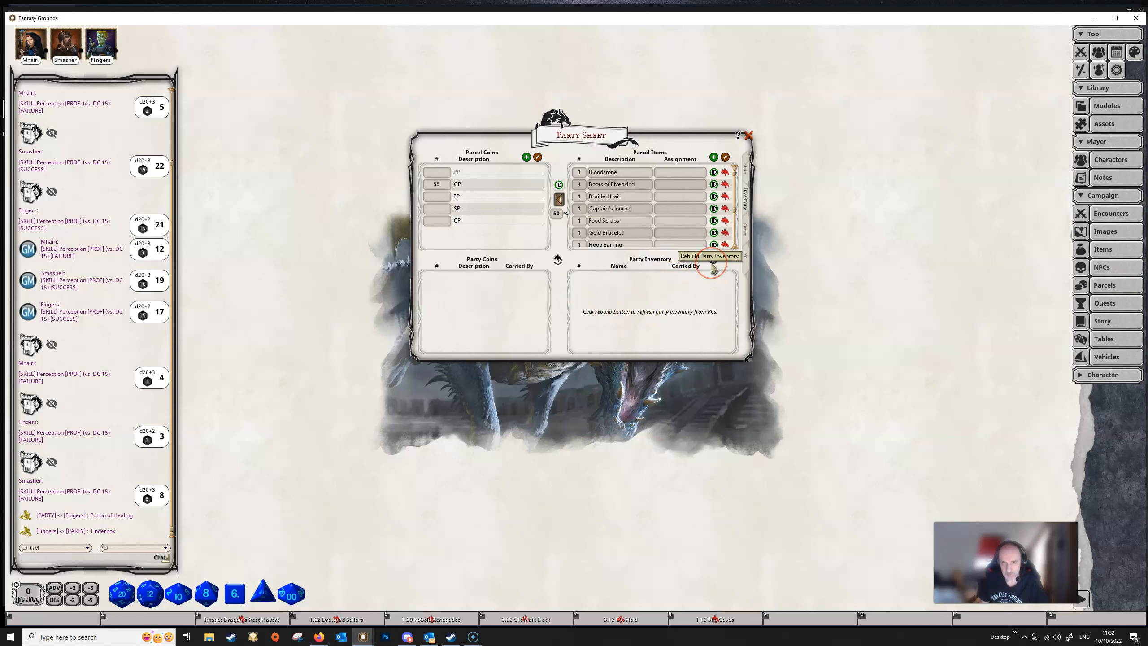
- Rebuild the party inventory from the player characters and look through the coins and items each one carries
click(713, 266)
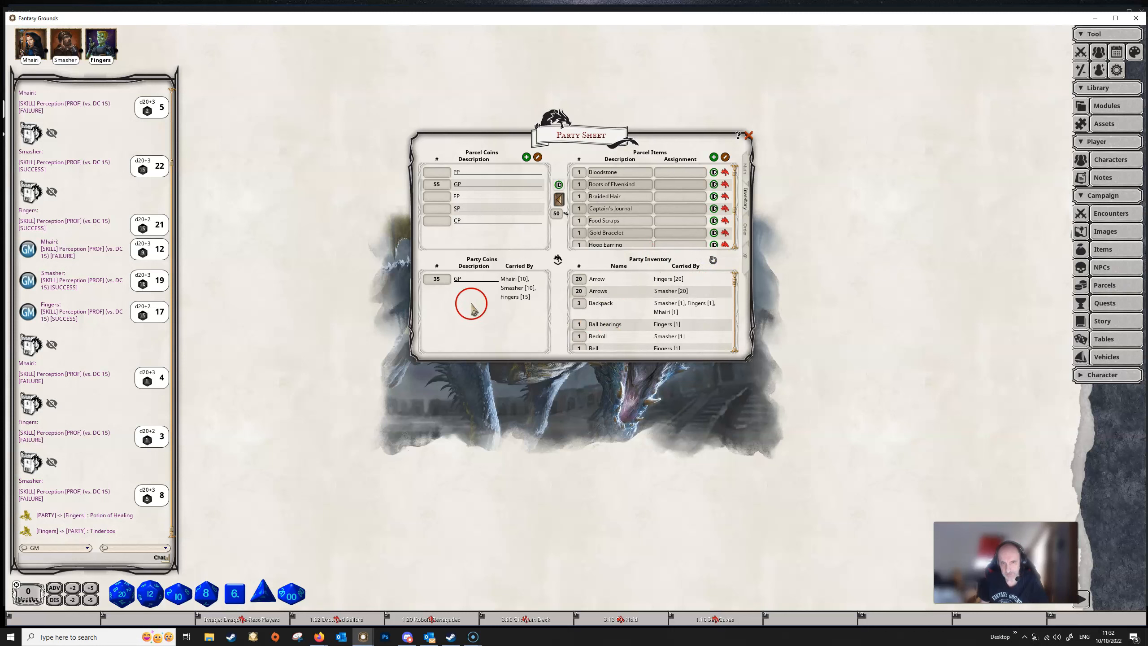
scroll(615, 298, down, 5)
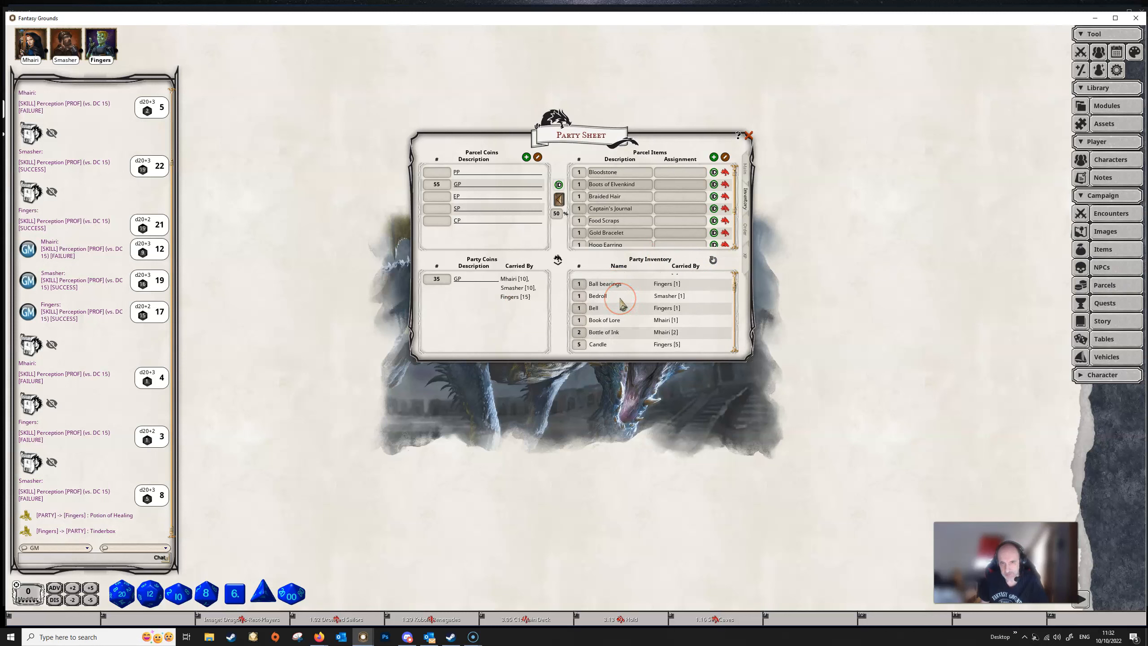
scroll(622, 305, down, 5)
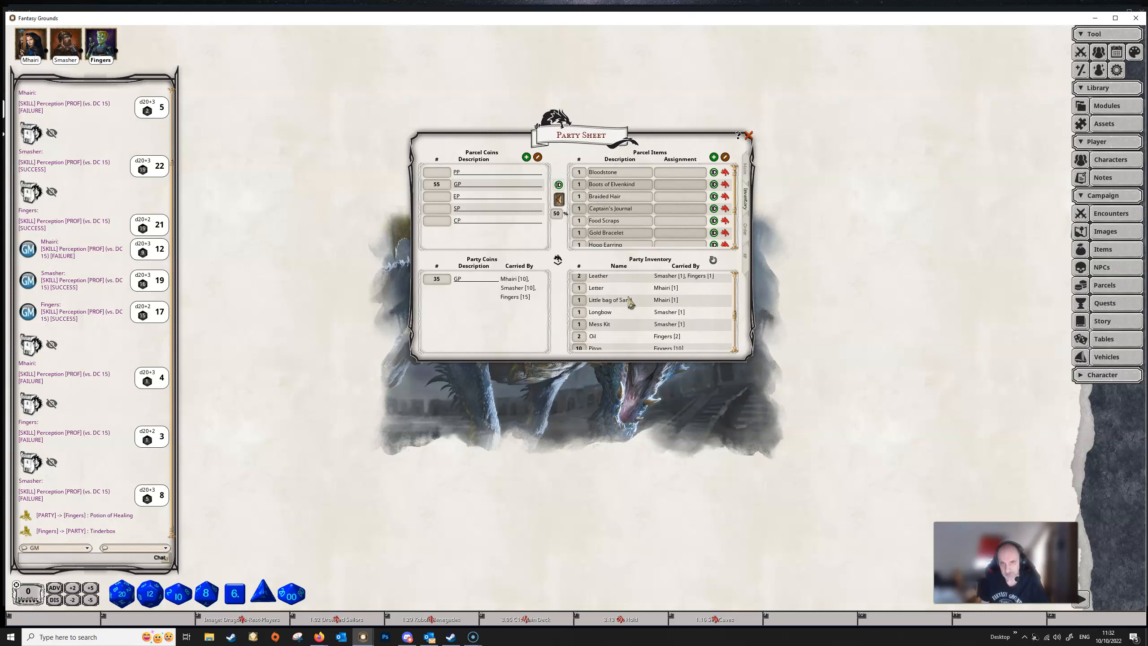
scroll(632, 307, down, 2)
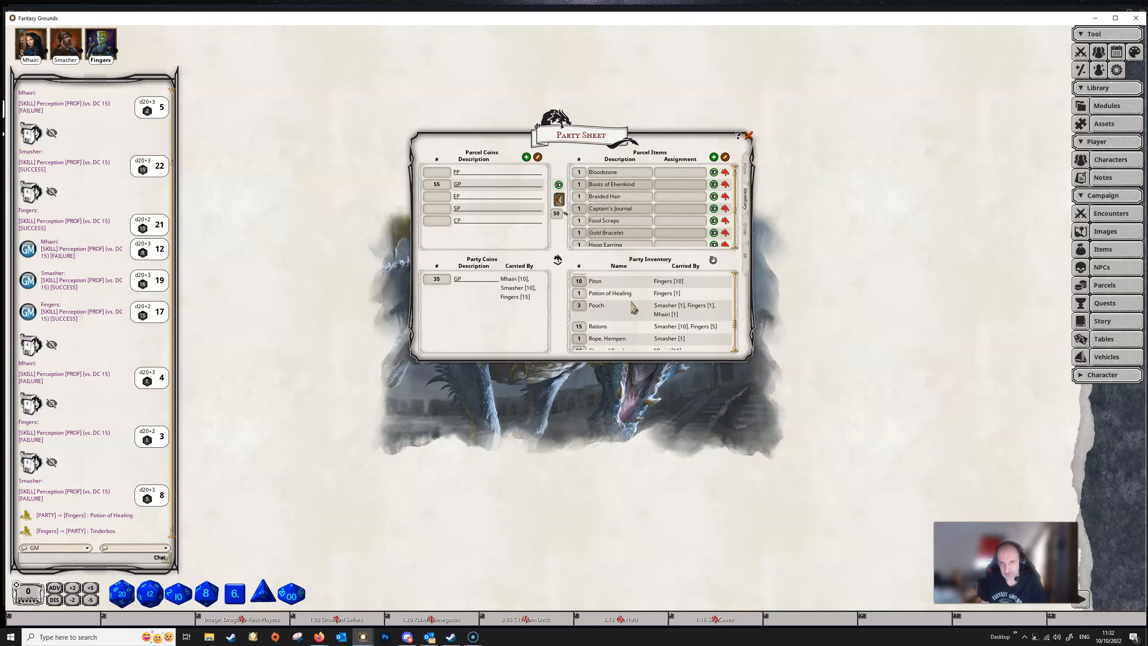
scroll(610, 312, down, 2)
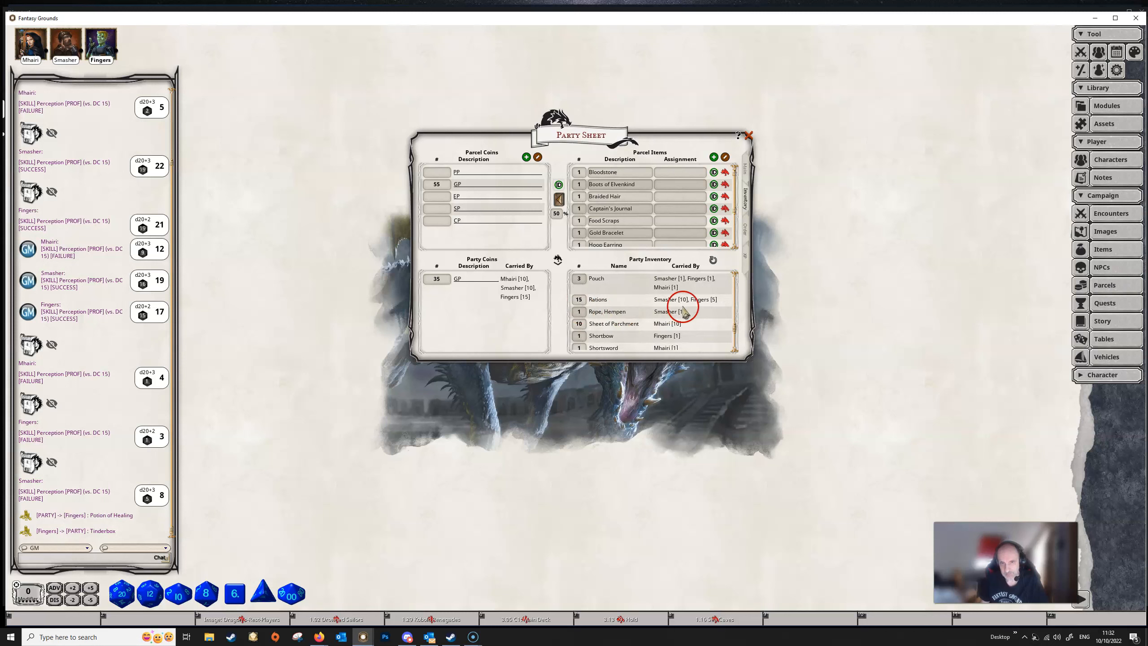
scroll(642, 310, up, 10)
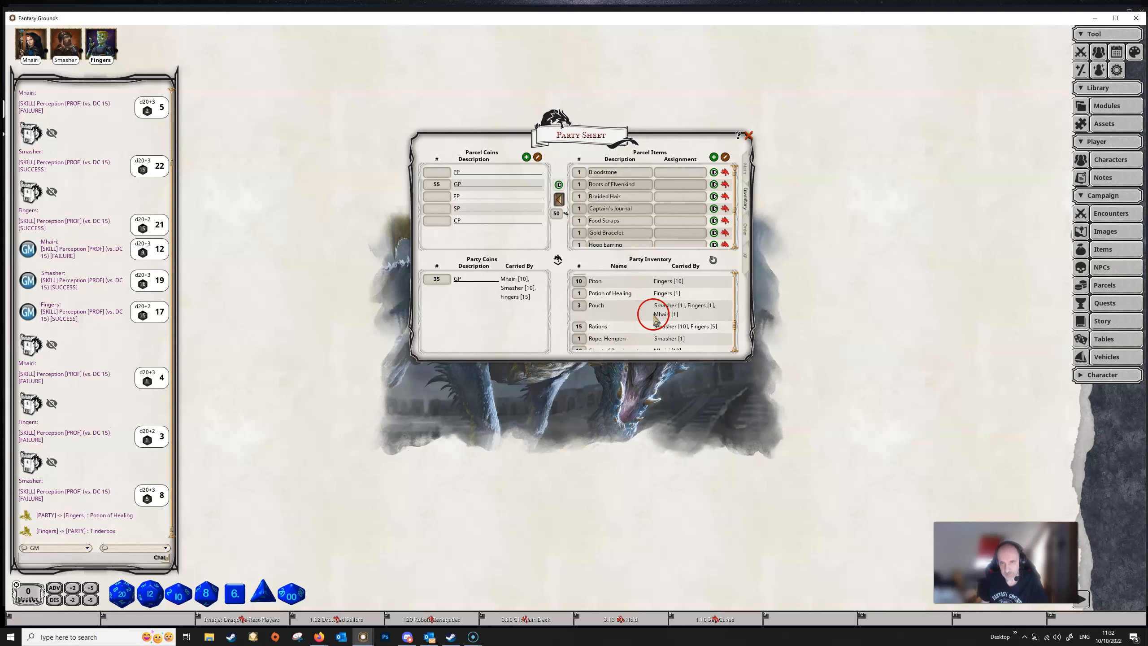
scroll(657, 310, up, 8)
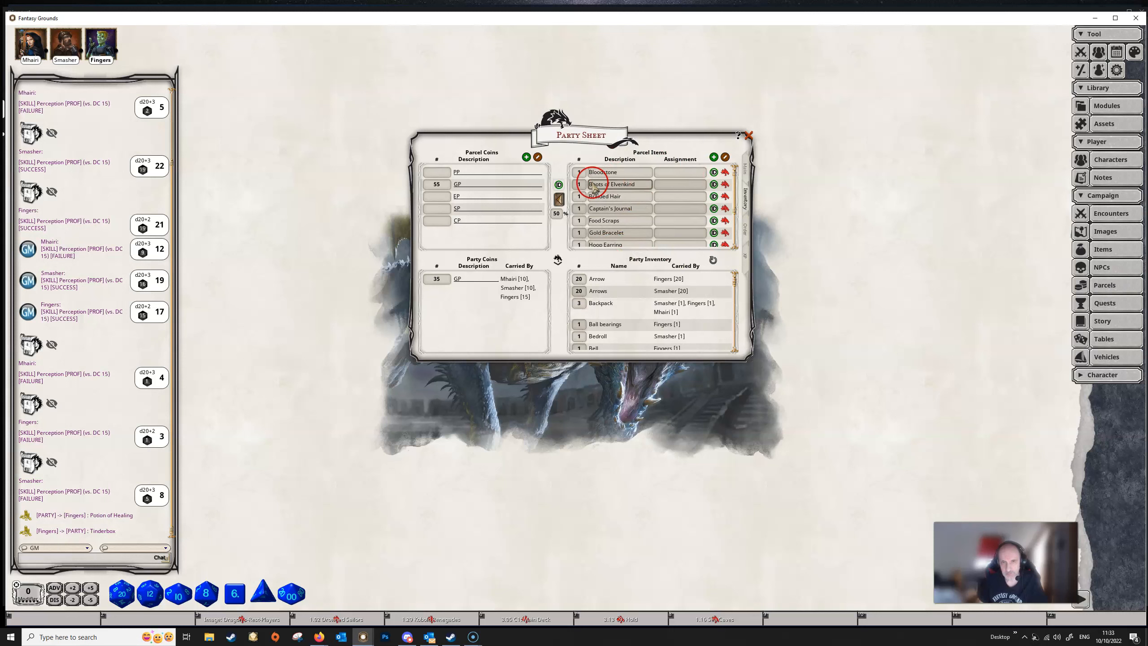
- Assign the Boots of Elvenkind in the parcel items to Fingers
click(679, 188)
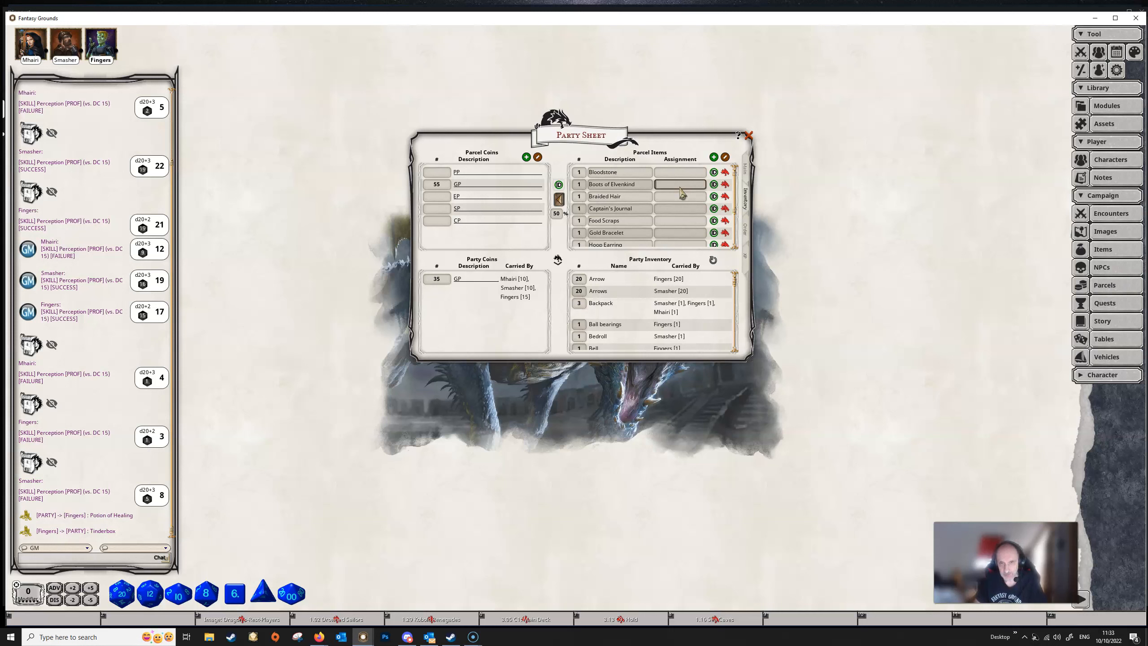
key(ctrl)
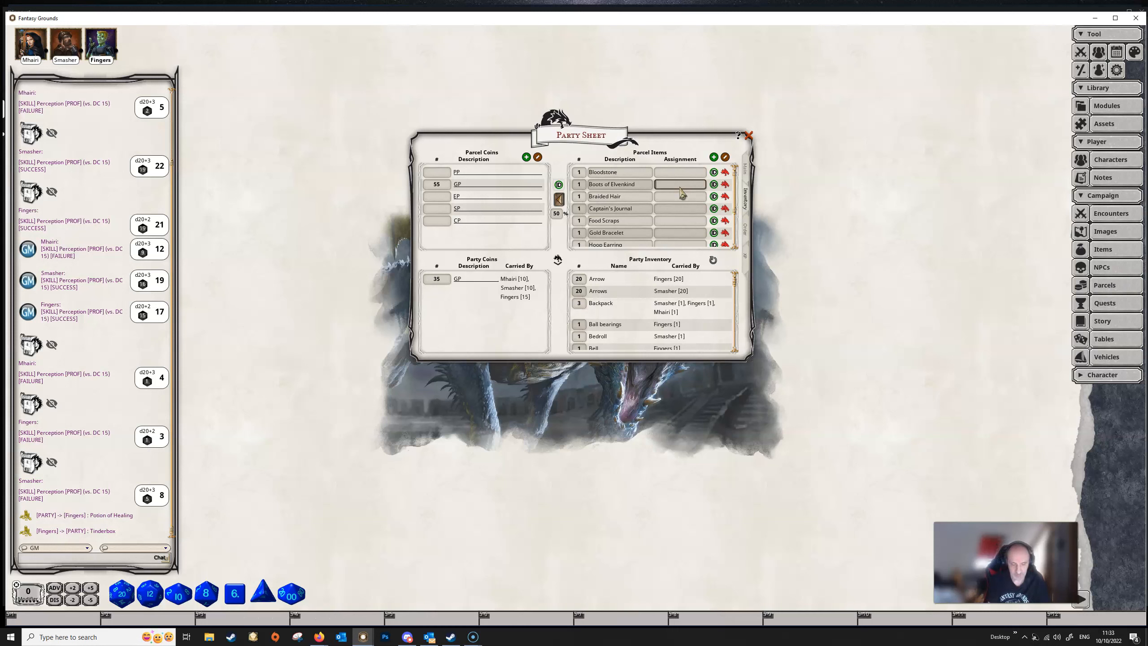
text(Fingers)
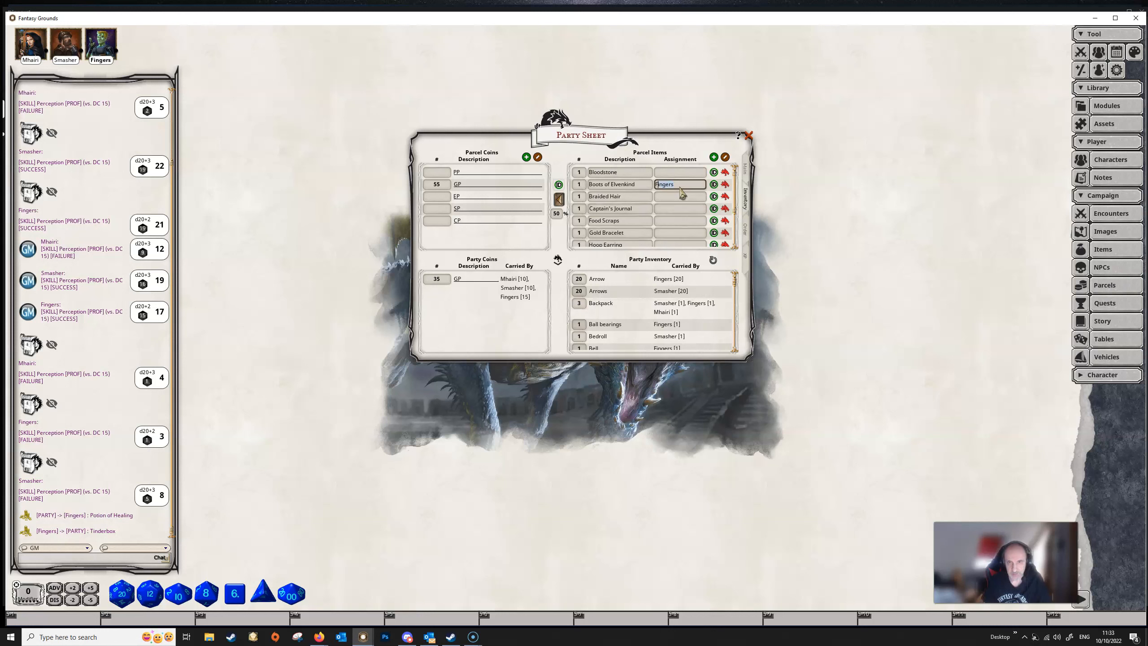
key(ctrl)
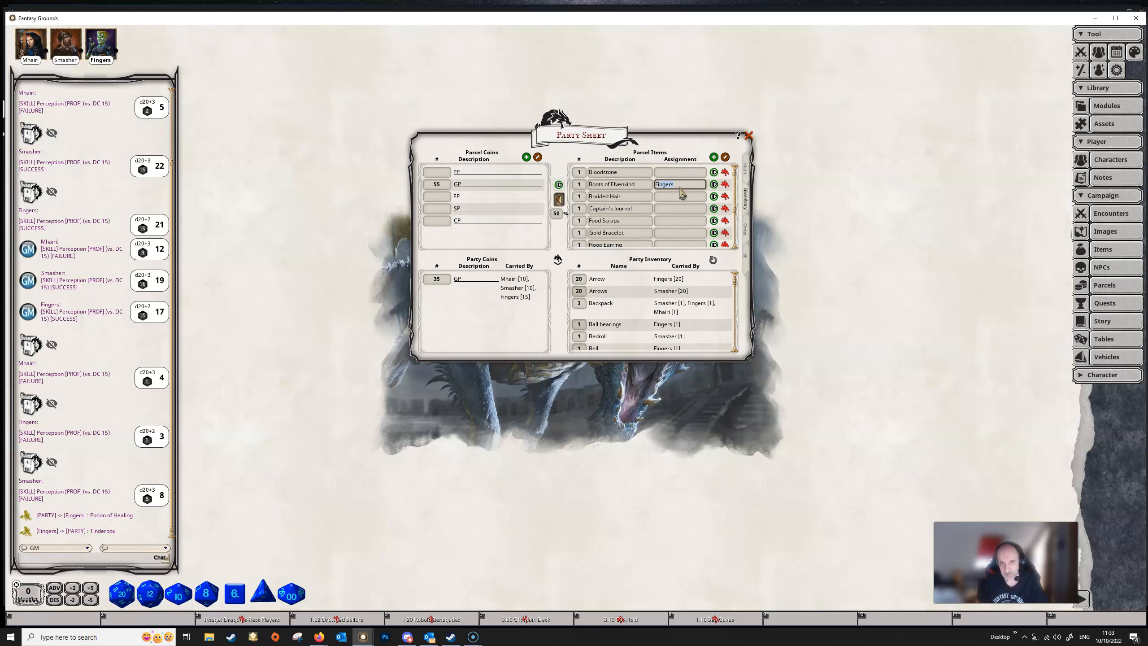
- Assign the Captain's Journal in the parcel items to Mhairi
click(665, 199)
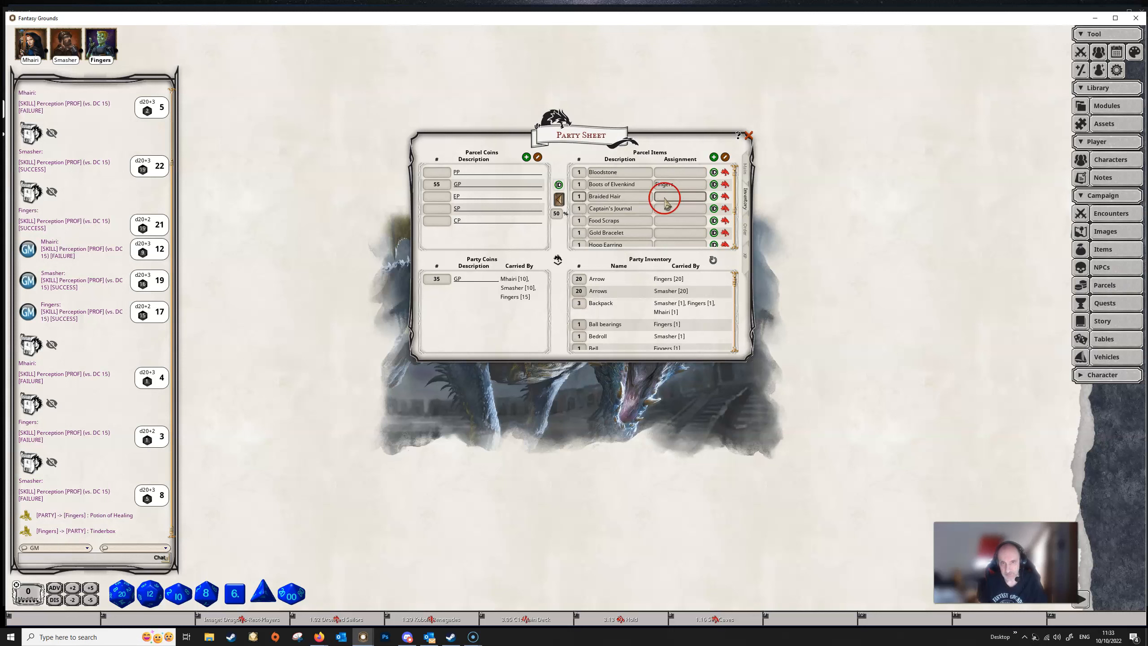
click(672, 207)
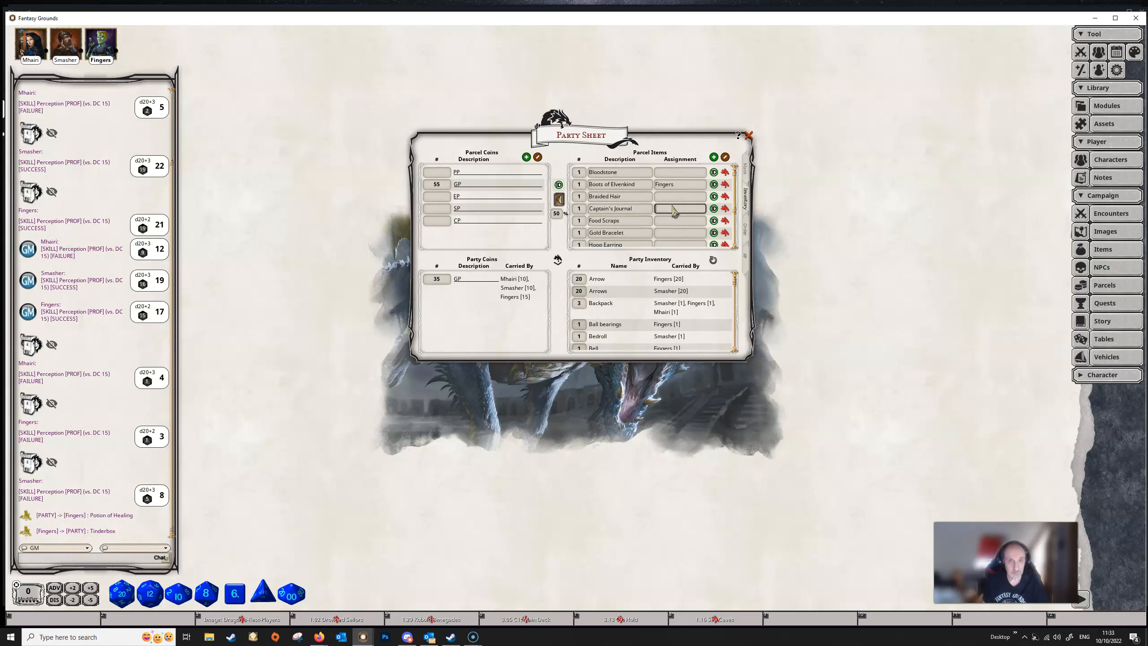
key(ctrl)
text(Mhairi)
click(647, 250)
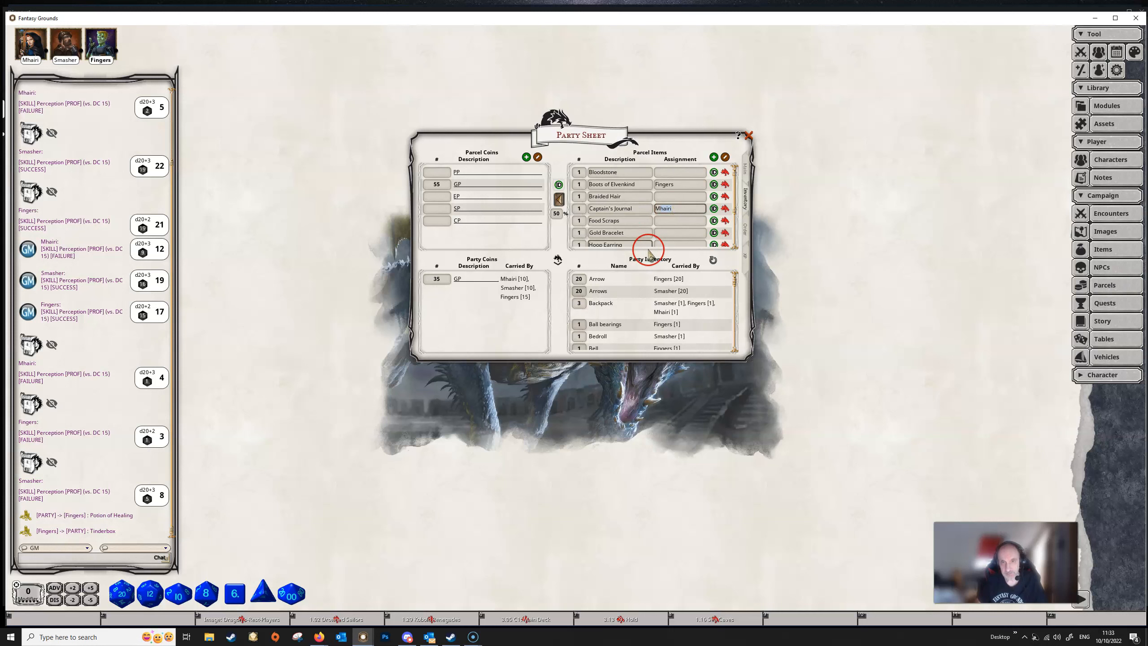
- Assign the Hoop Earring in the parcel items to Smasher
scroll(657, 222, down, 2)
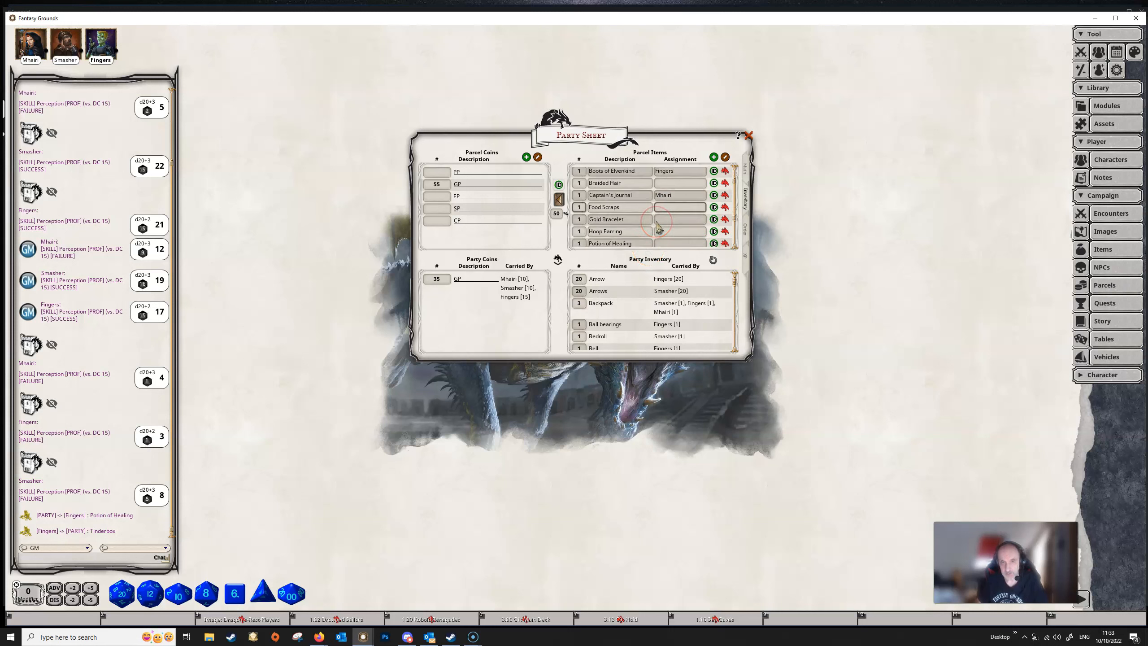
click(660, 221)
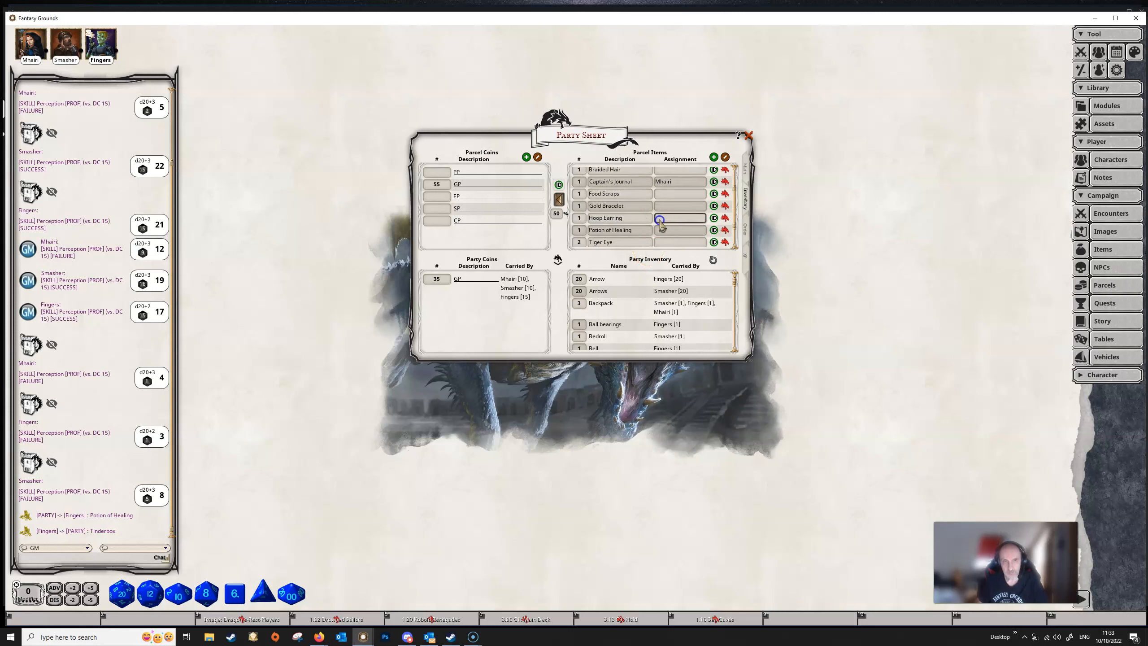
key(shift)
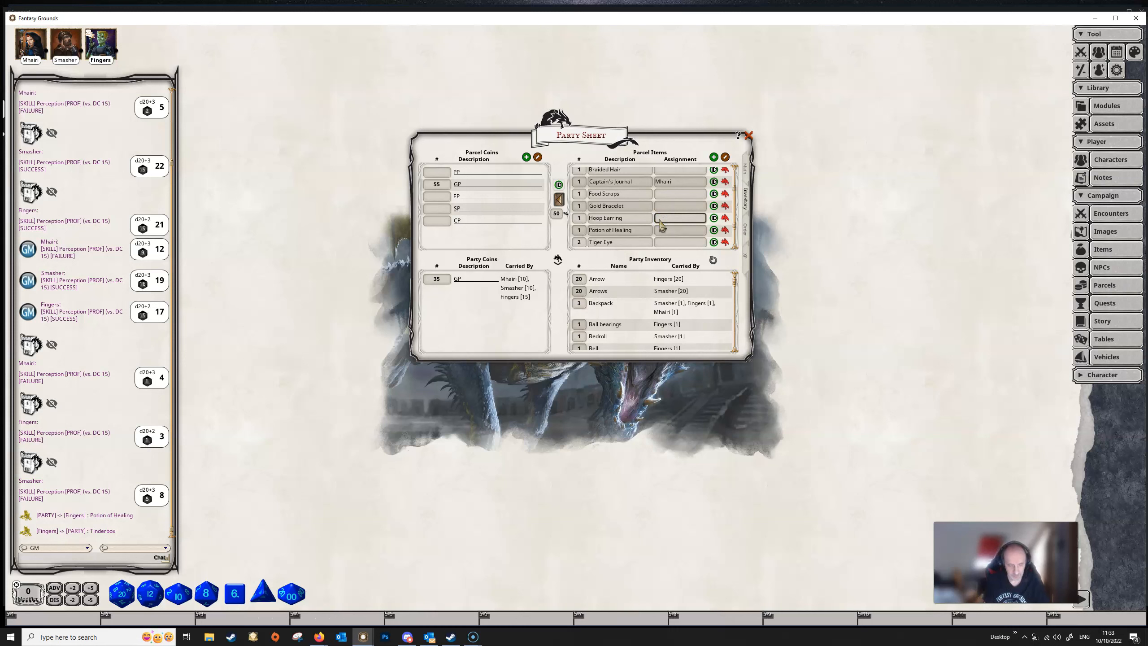
text(Smasher)
click(682, 243)
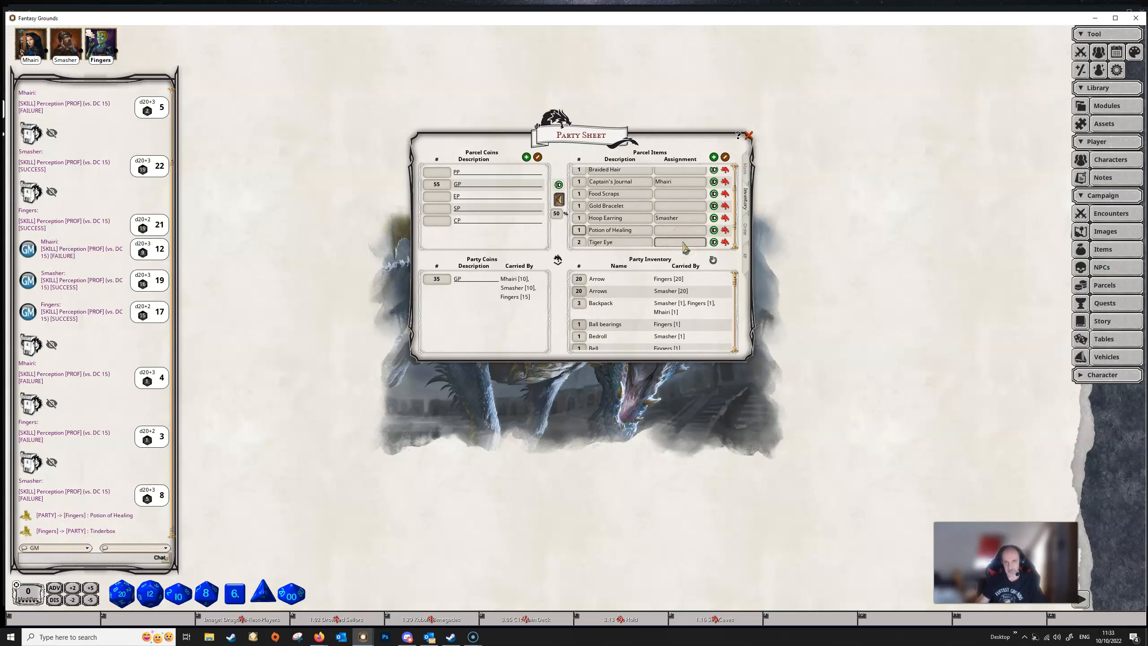
- Distribute the assigned parcel items and the parcel coins to the party's characters
click(558, 263)
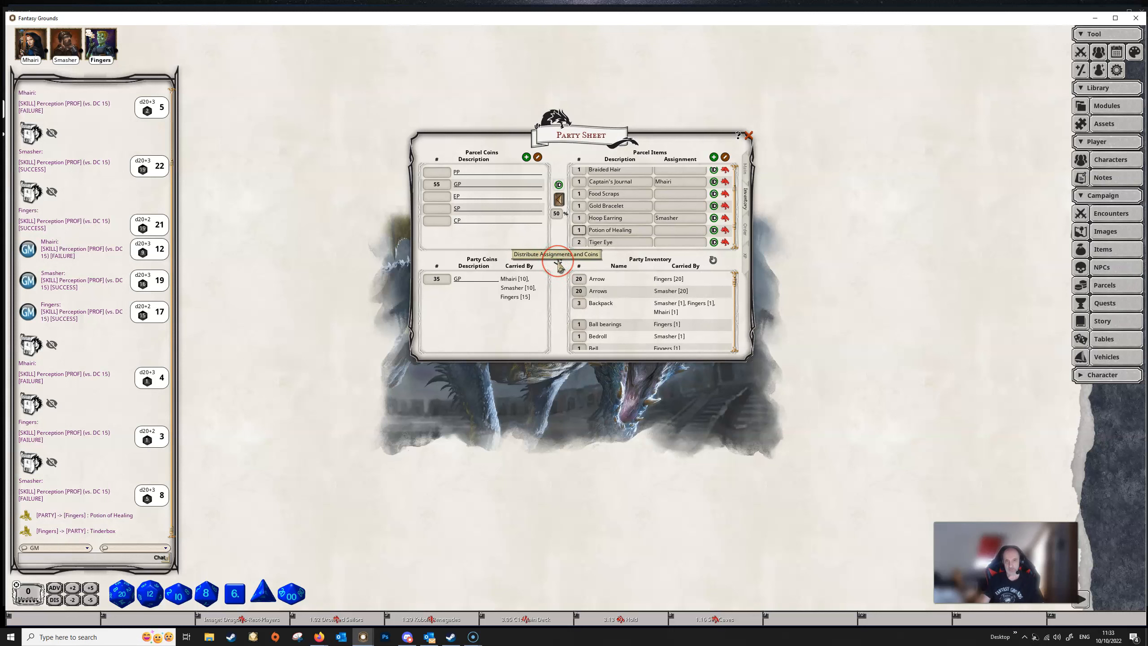
click(673, 257)
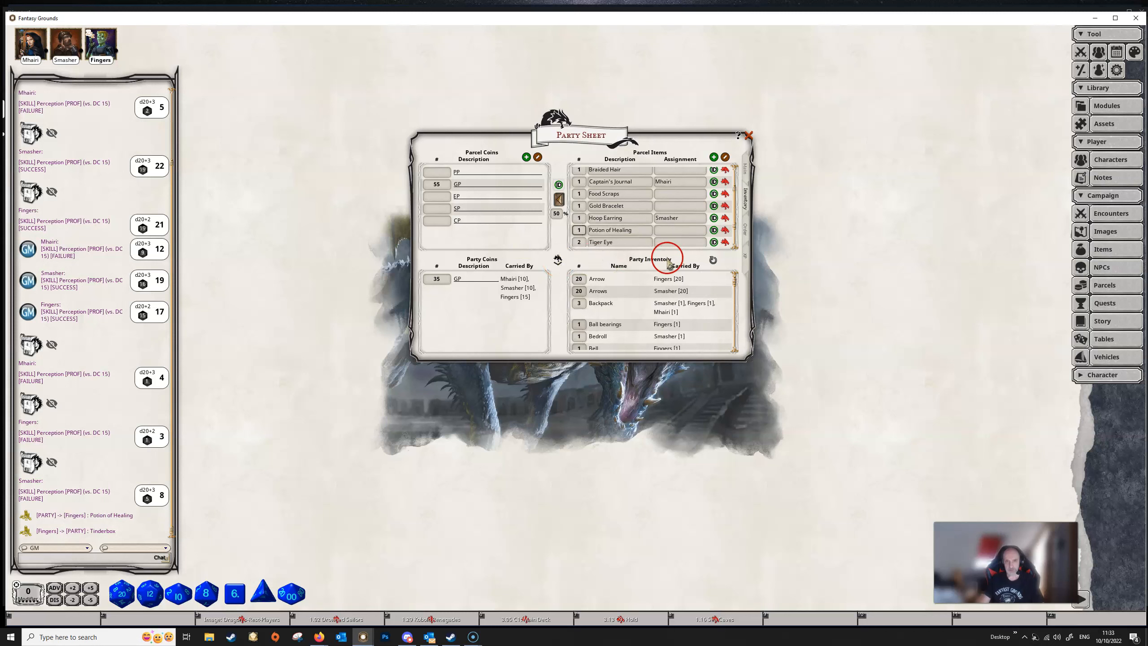
click(668, 228)
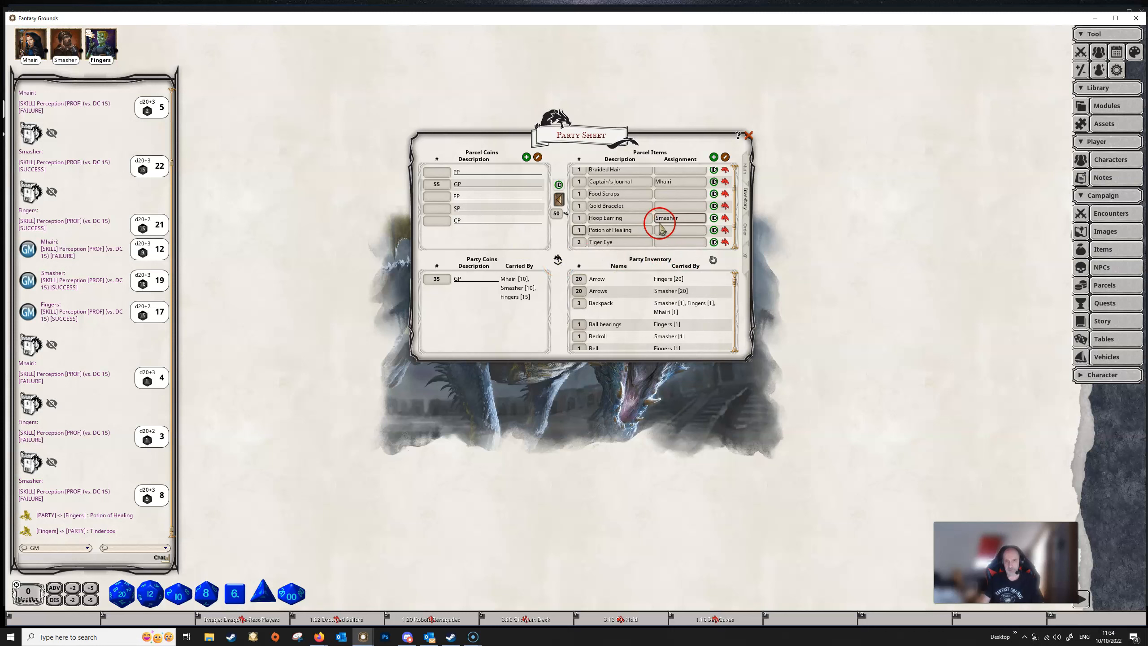
click(663, 209)
click(441, 174)
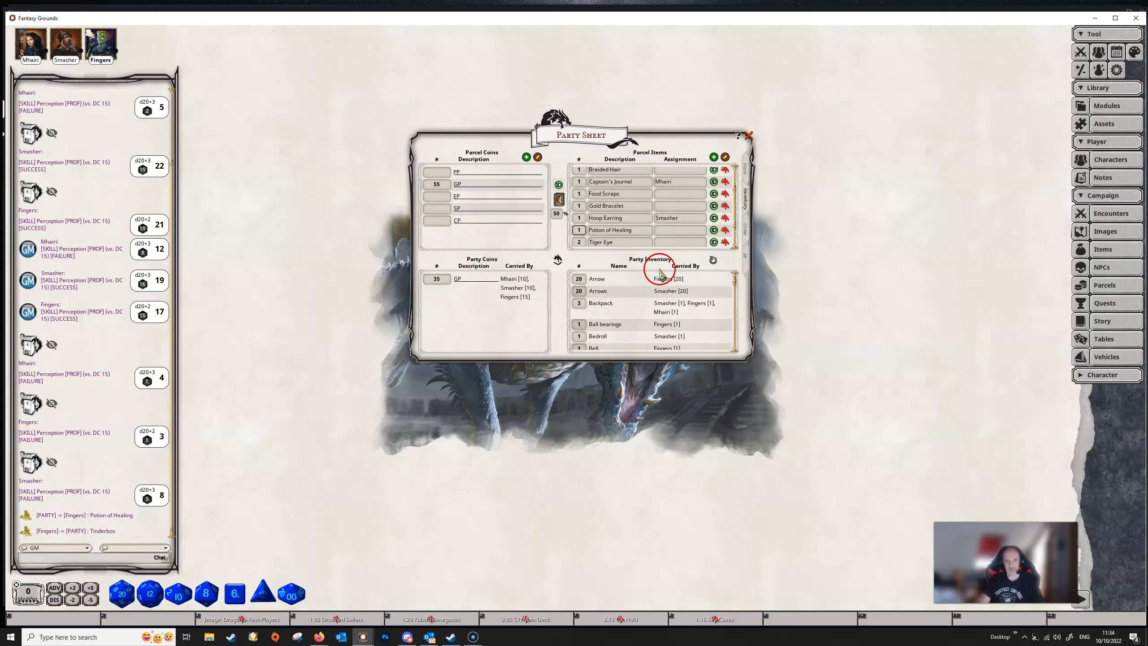
click(558, 267)
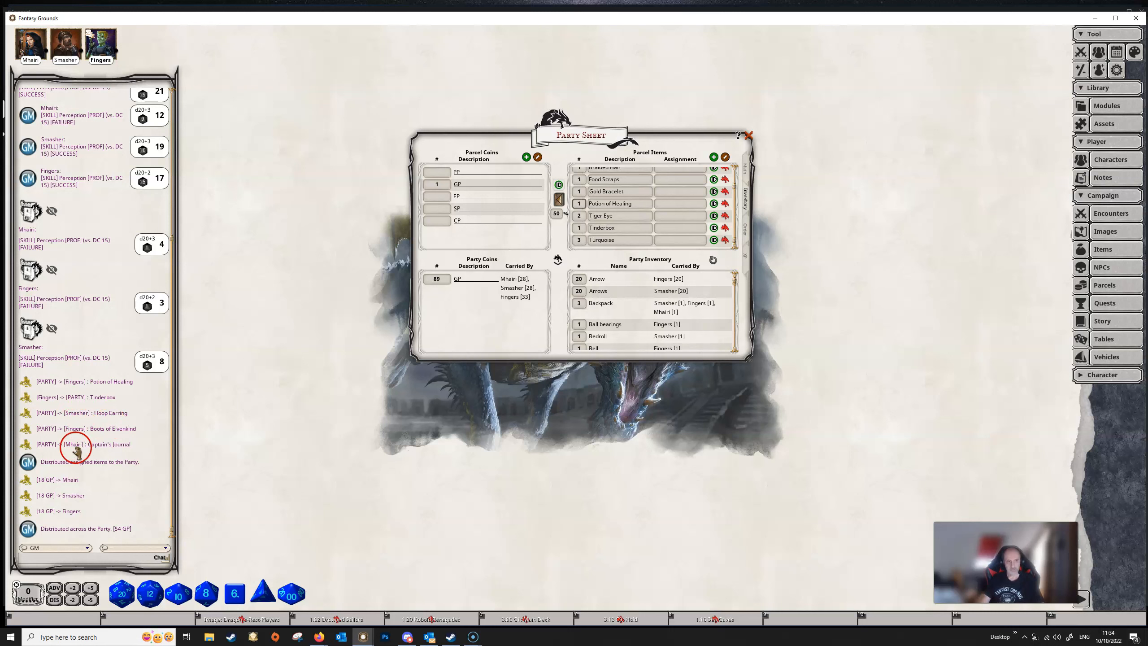
- Set the sell percentage to 60% and sell the remaining unassigned parcel items for coins
scroll(677, 190, up, 1)
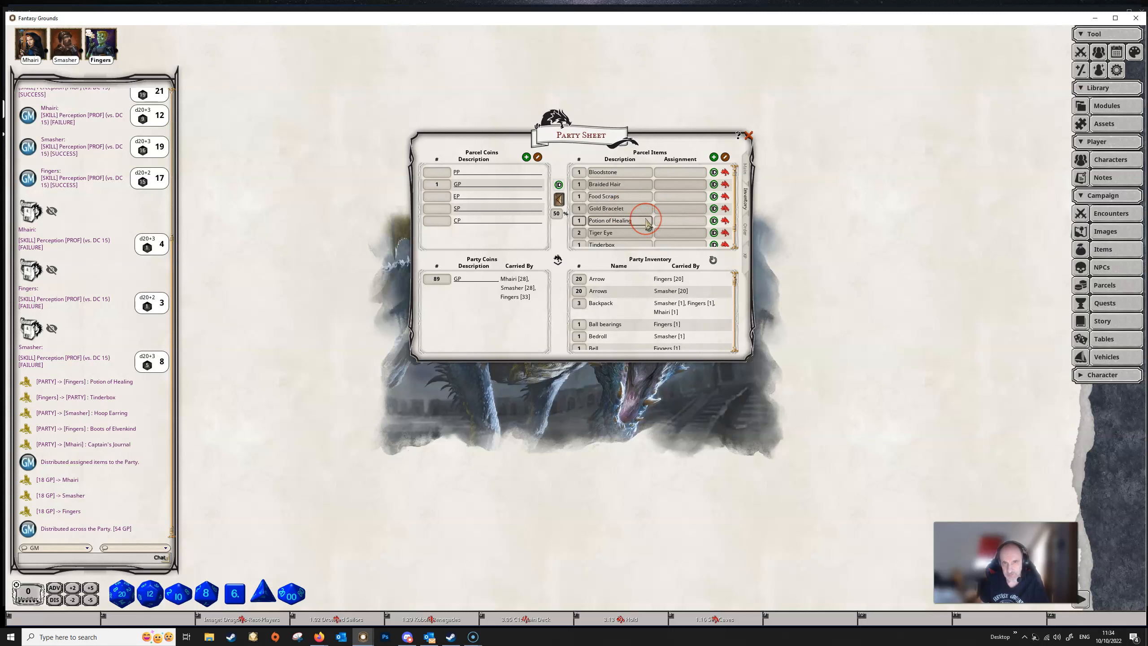
mouse_move(647, 223)
mouse_down()
mouse_move(608, 217)
mouse_move(564, 233)
mouse_move(551, 226)
mouse_move(557, 201)
mouse_move(560, 216)
mouse_up()
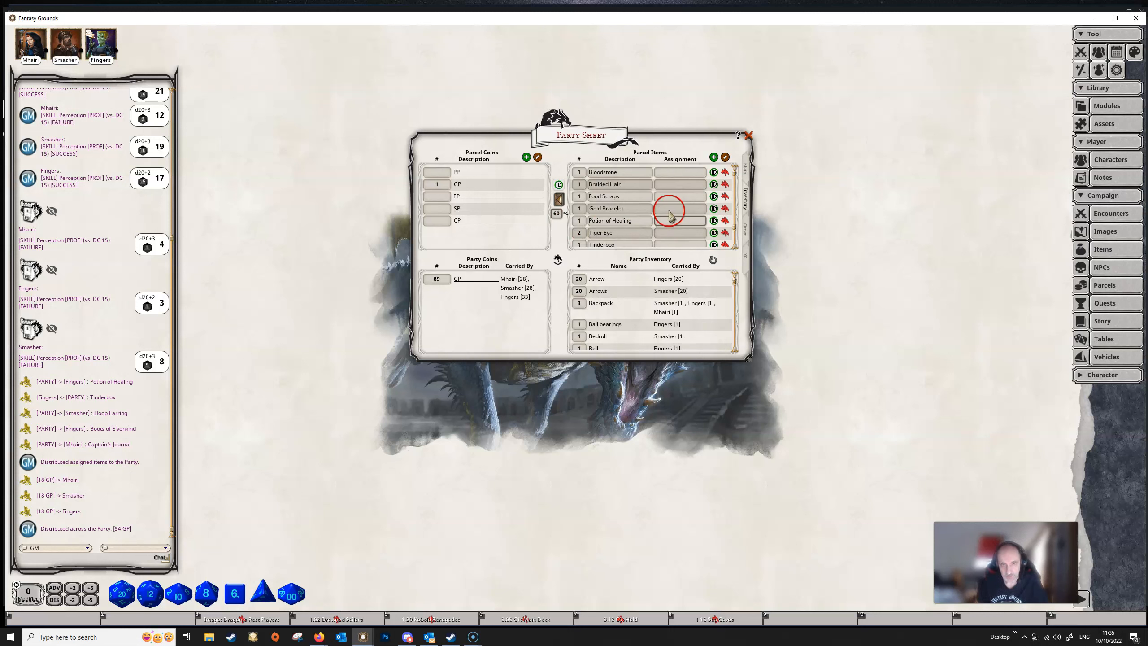
click(558, 204)
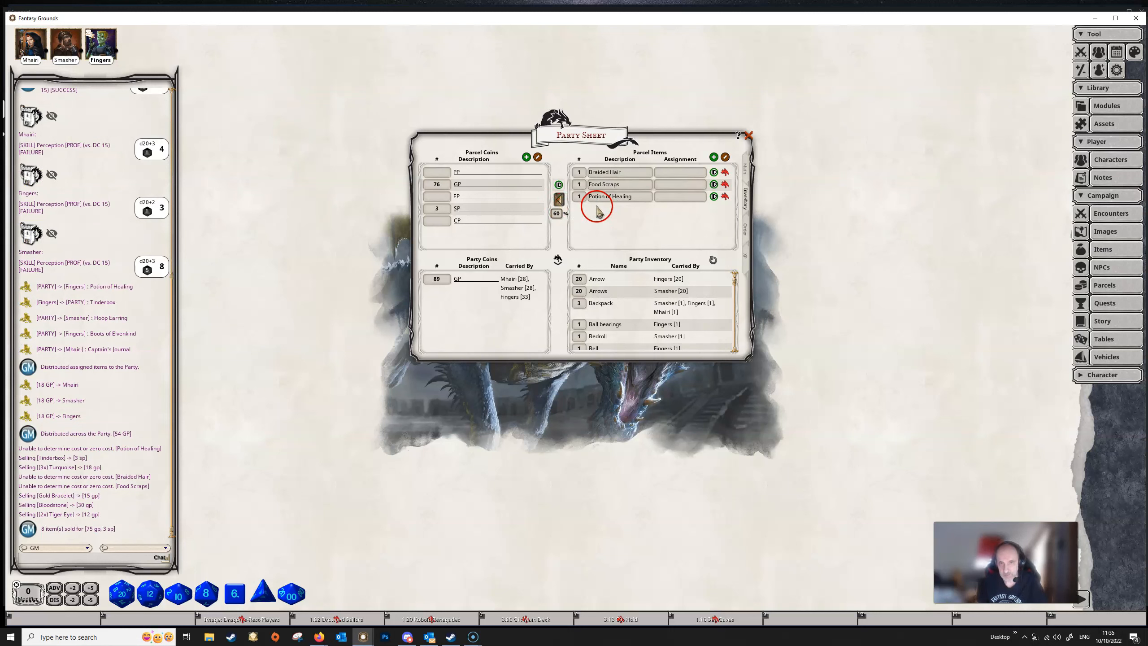
- Review the item details of the unsold Potion of Healing and Food Scraps in the parcel items
click(723, 197)
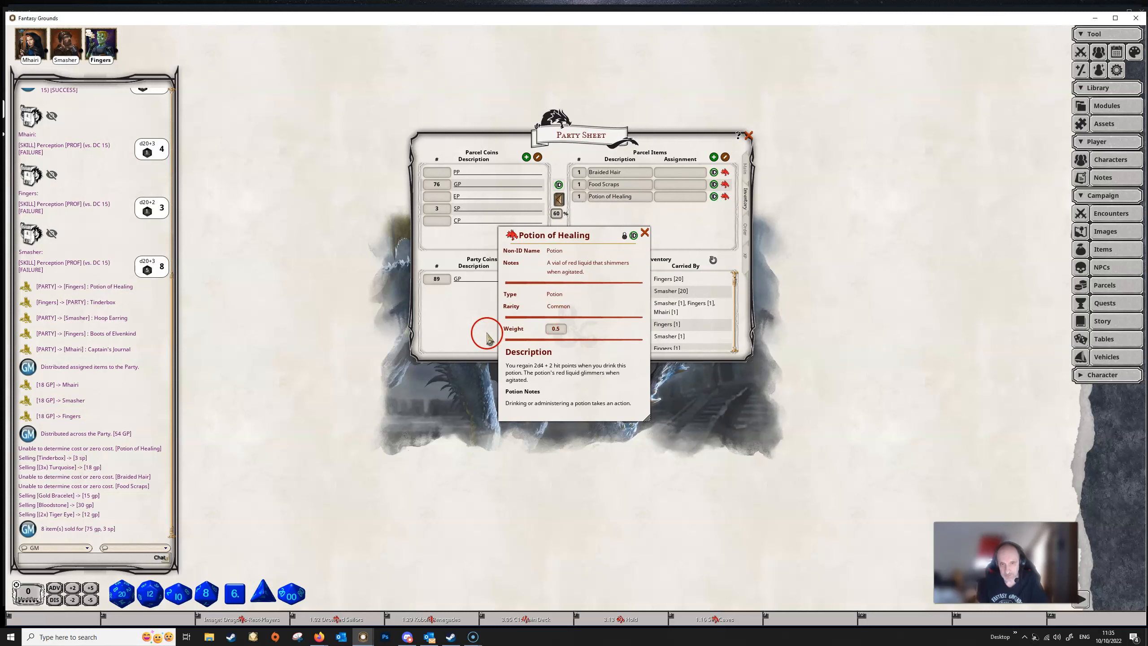
click(644, 232)
click(724, 184)
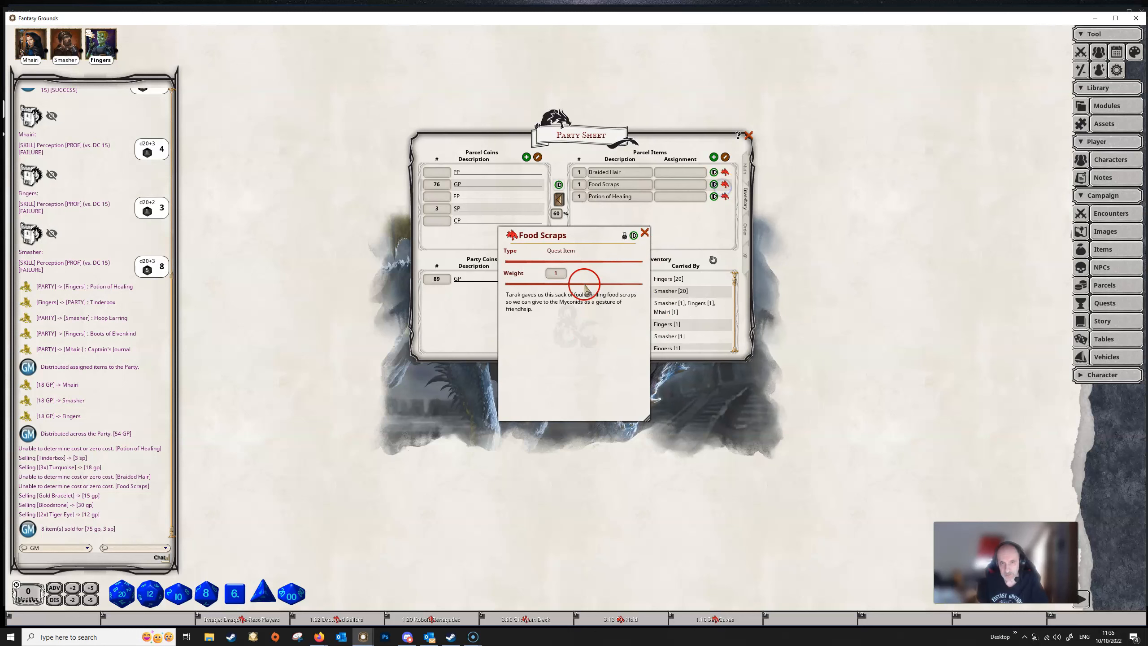
click(643, 233)
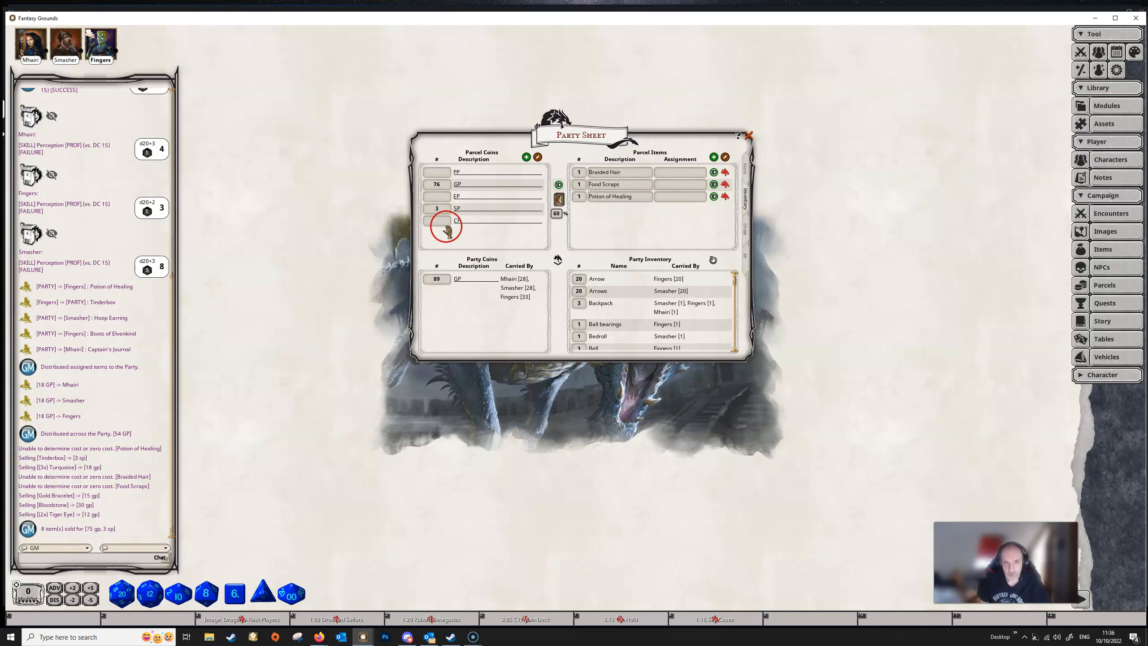
- Distribute the parcel coins from the sale across the party's characters
click(440, 184)
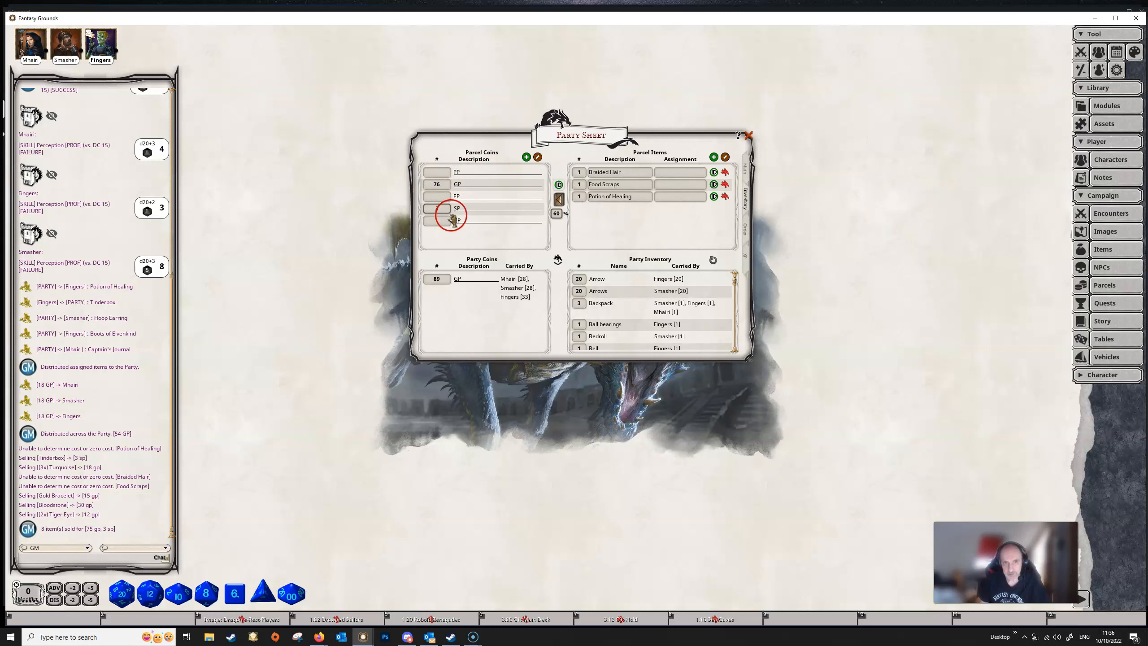
click(558, 264)
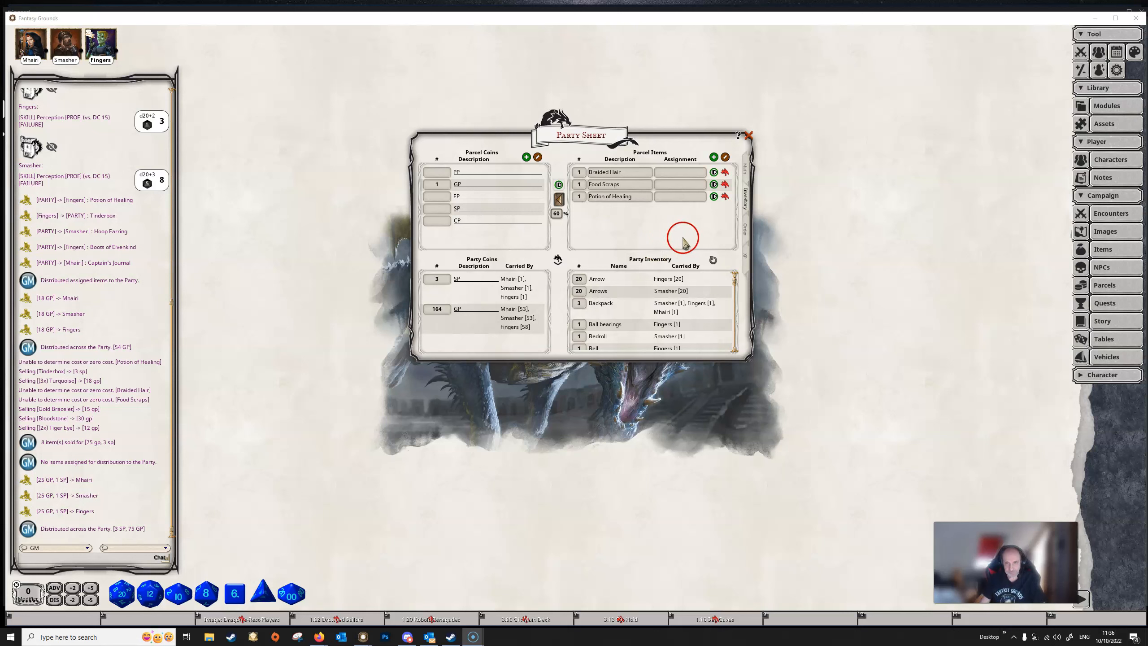
- Set the party's watch order to Mhairi 1, Fingers 2 and Smasher 3
click(744, 230)
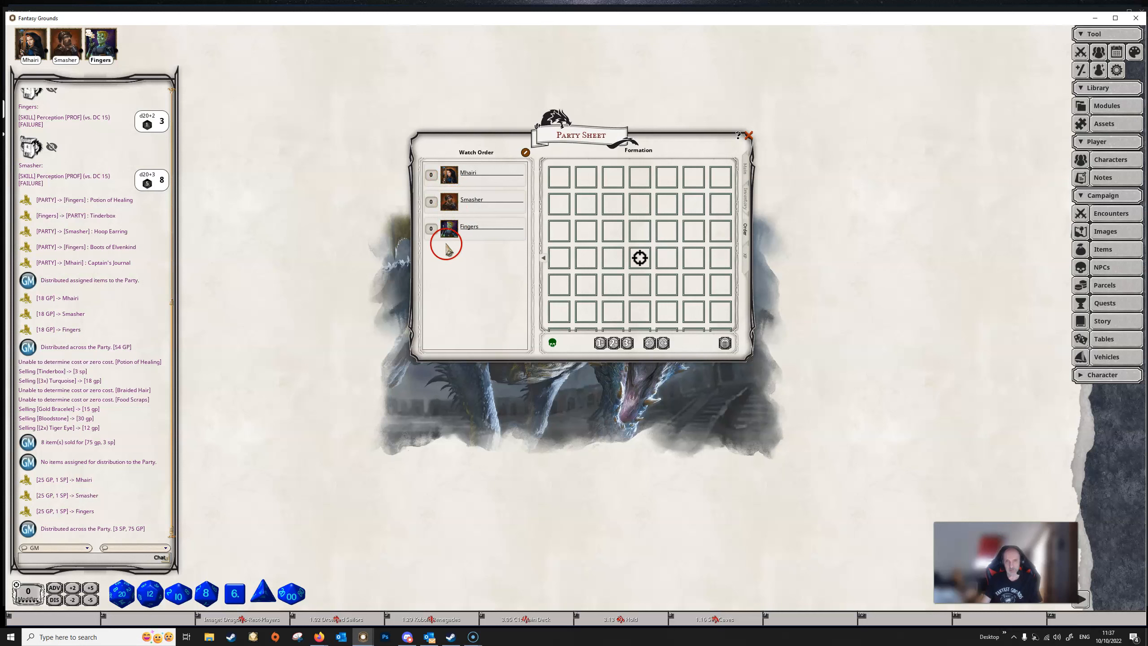
click(432, 175)
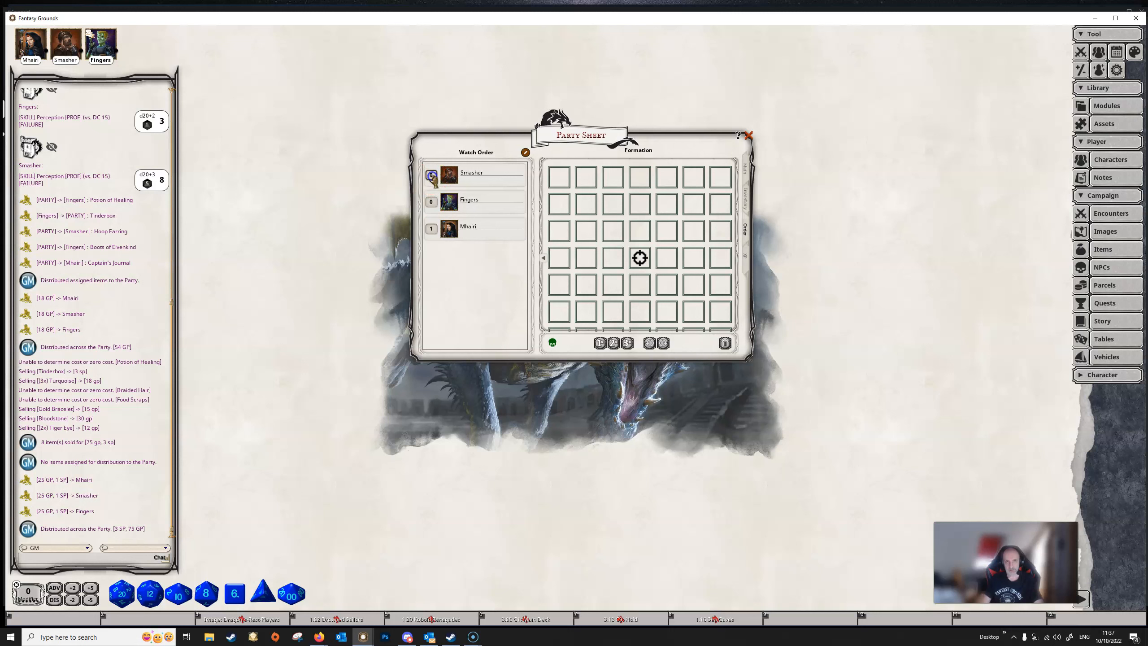
click(431, 202)
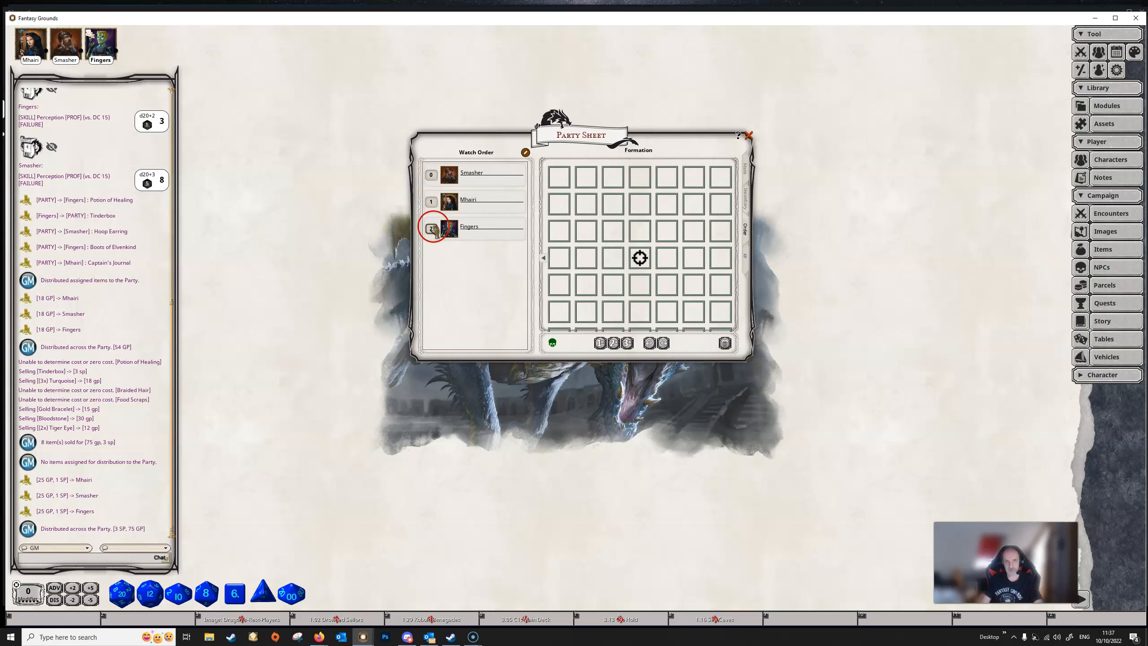
click(431, 177)
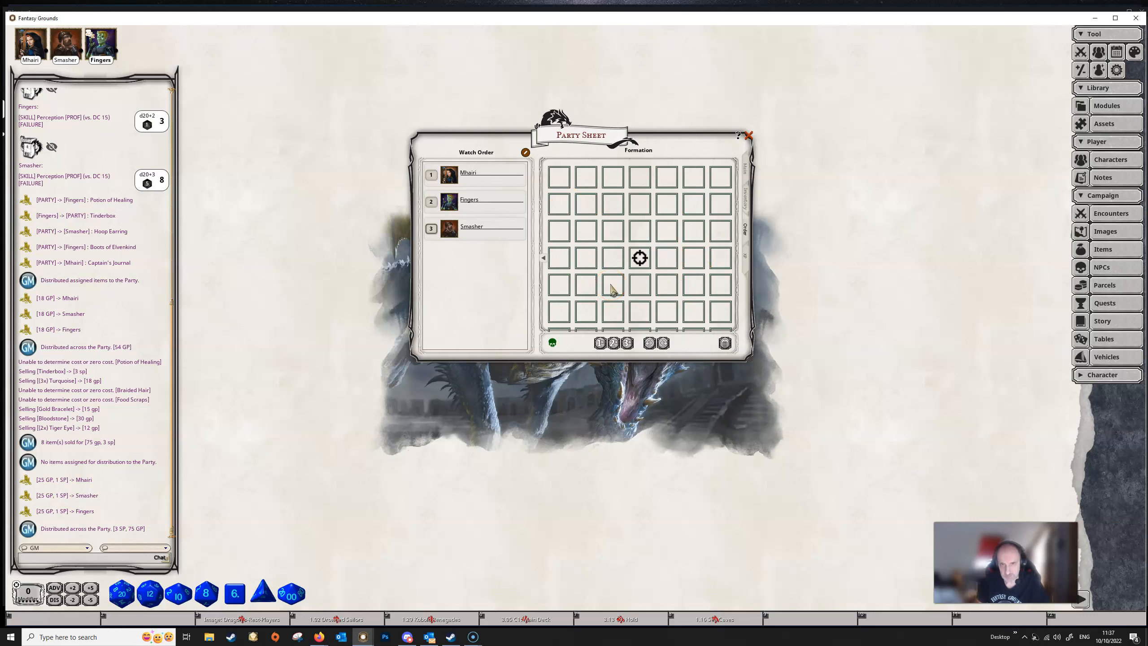
- Try the single-file party formation on the formation grid and clear it
click(599, 344)
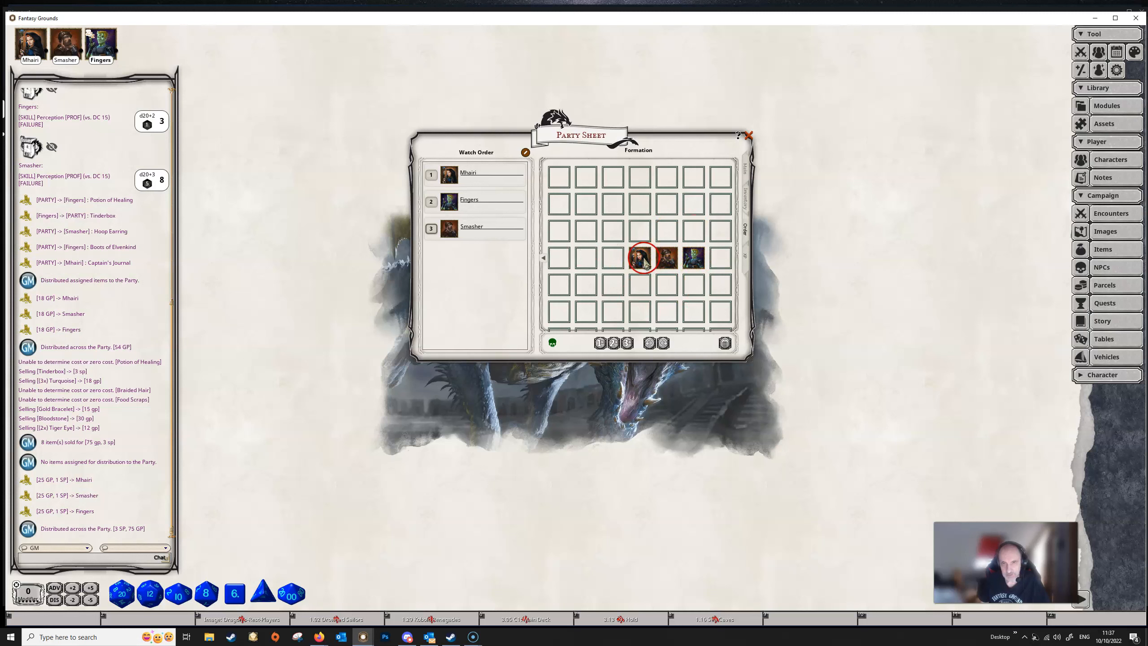
click(724, 344)
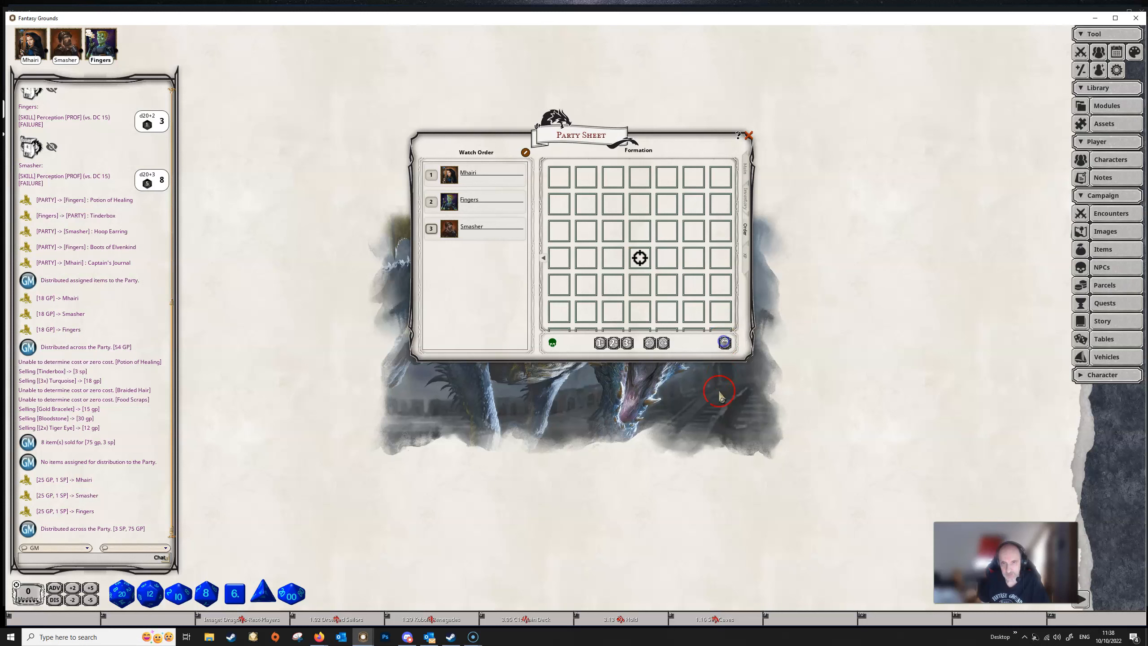
- Try the two-wide party formation, rotating it around the centre, and clear the formation grid
click(613, 342)
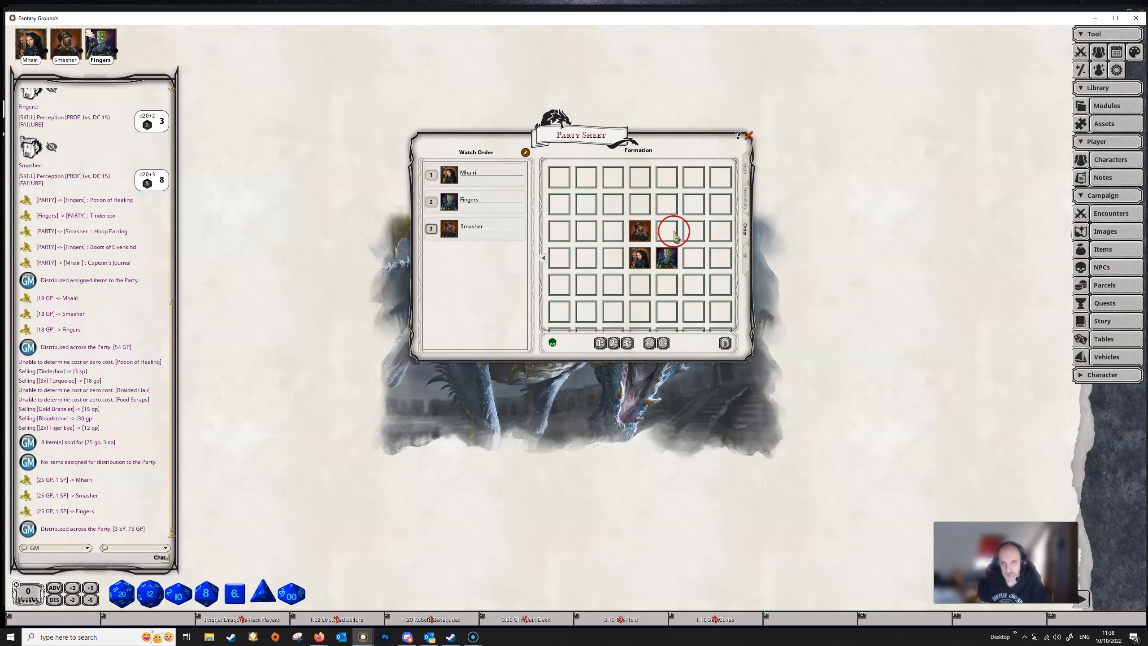
click(651, 344)
click(662, 343)
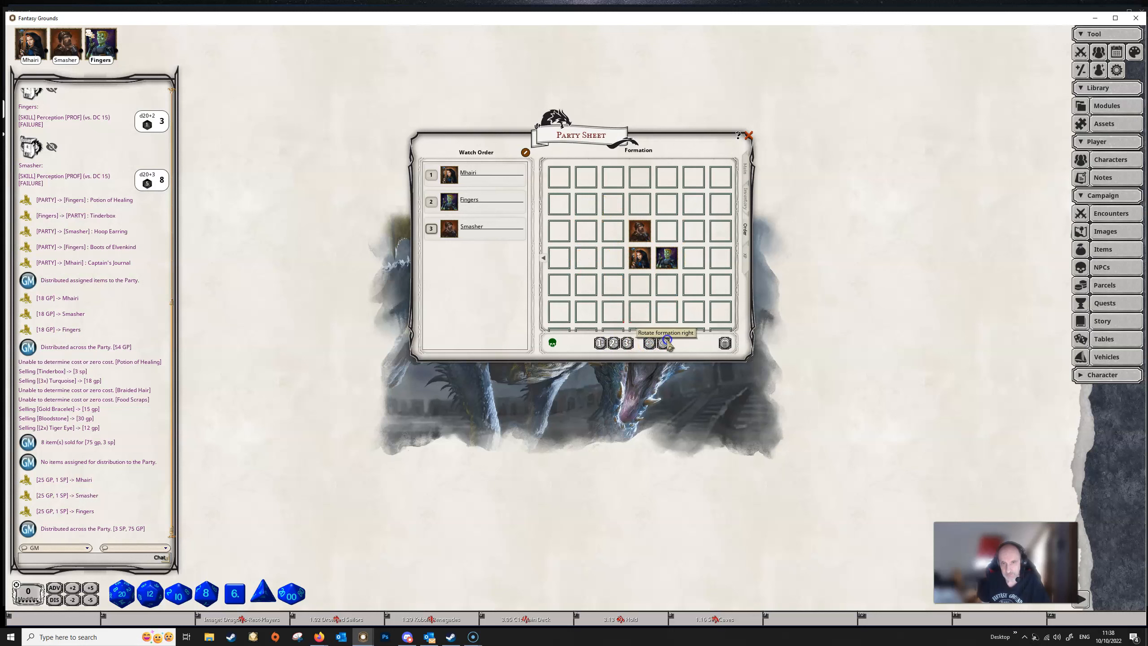
click(662, 344)
click(662, 343)
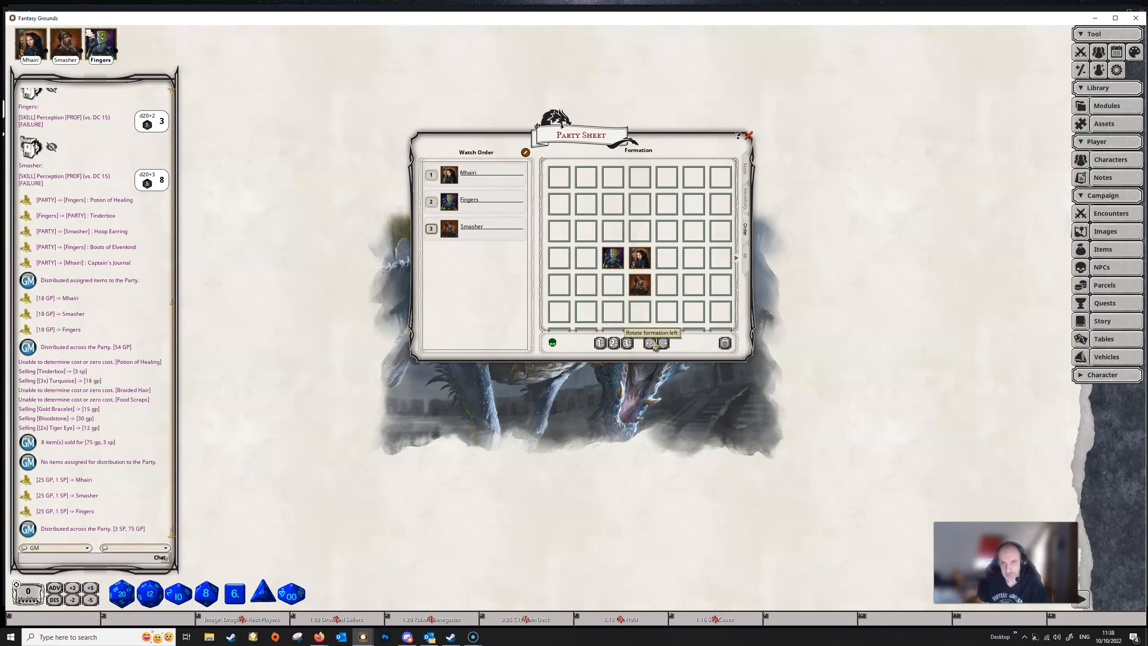
click(663, 344)
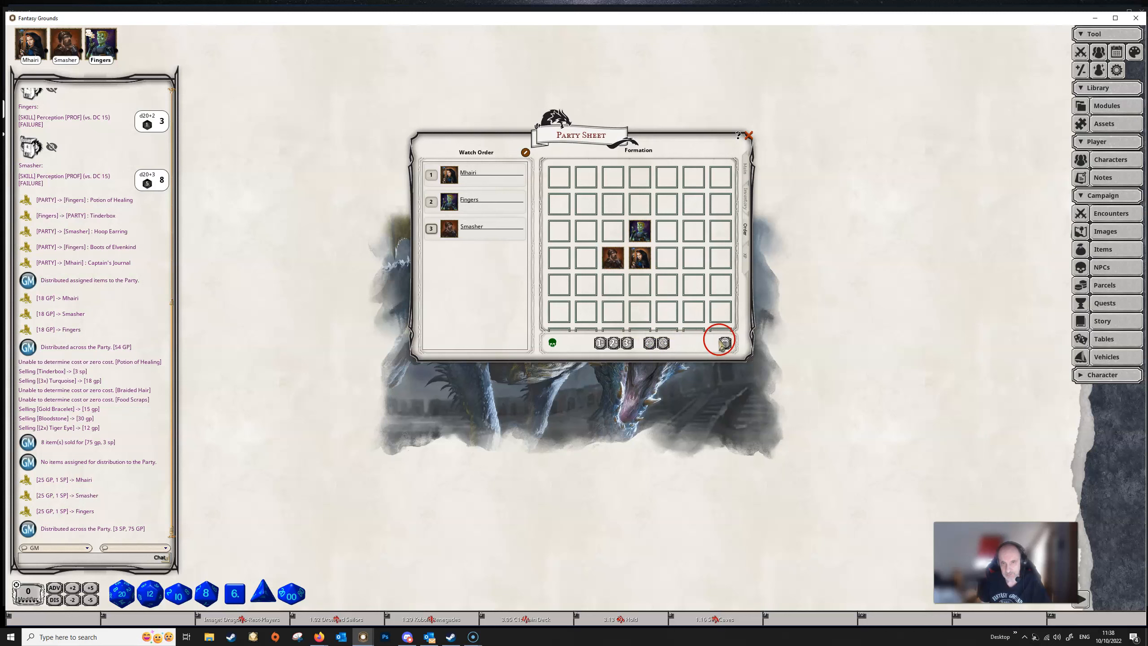
click(724, 344)
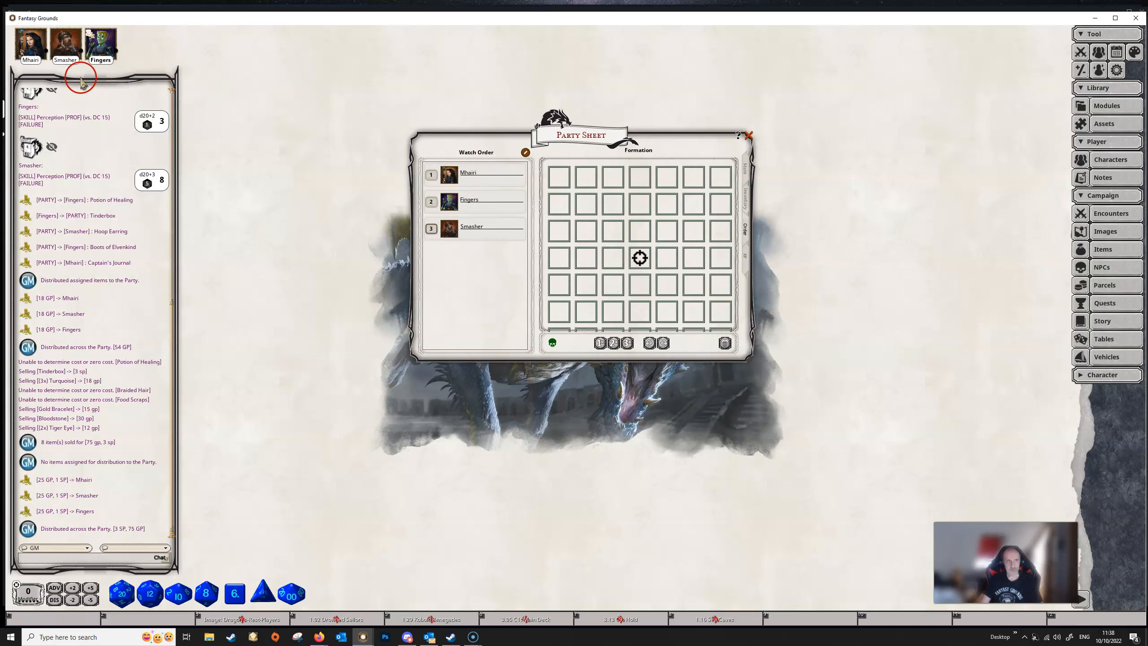
- Place Smasher two squares above the formation centre, Fingers diagonally above and right of it, and Mhairi diagonally below and left
drag(67, 52, 642, 209)
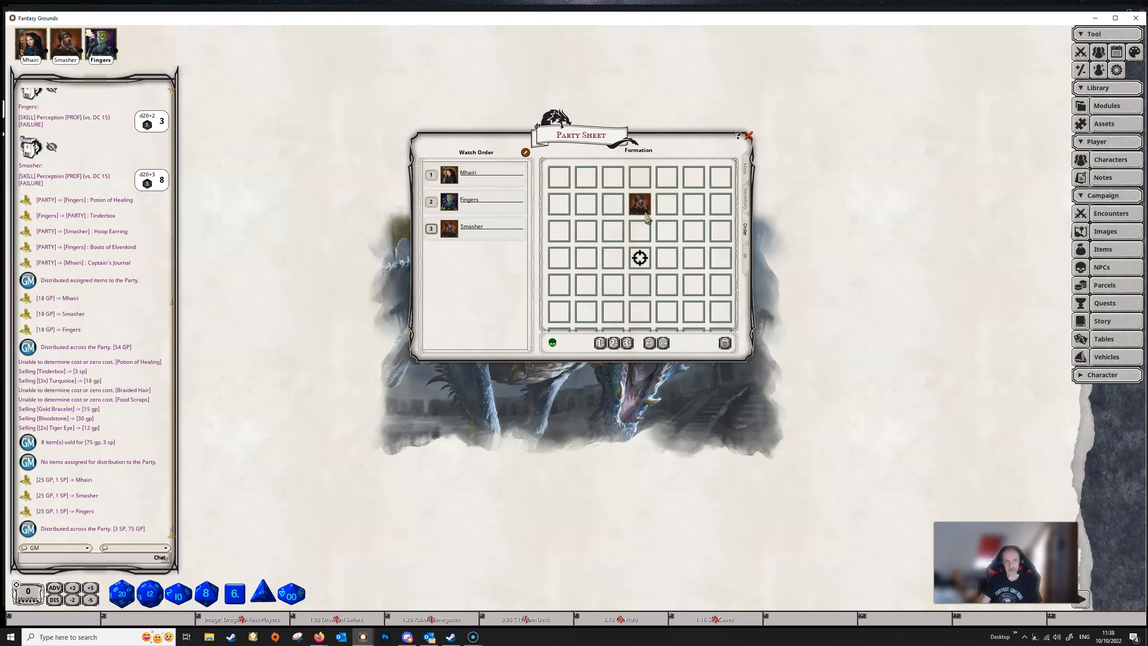
drag(102, 45, 666, 230)
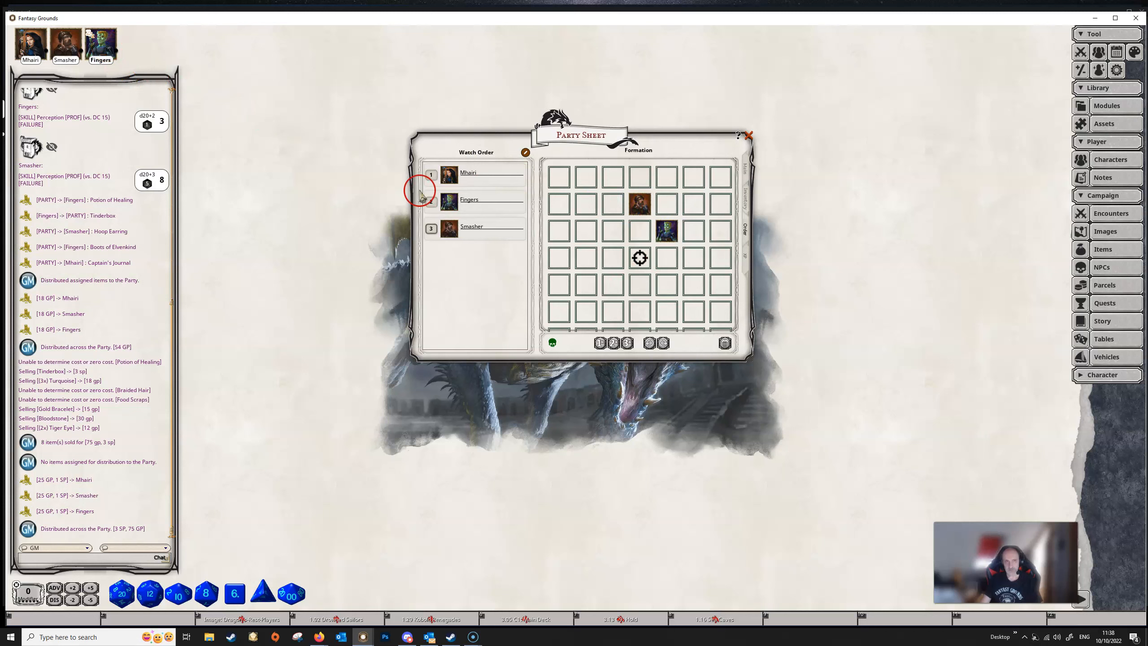
drag(30, 43, 613, 285)
click(582, 221)
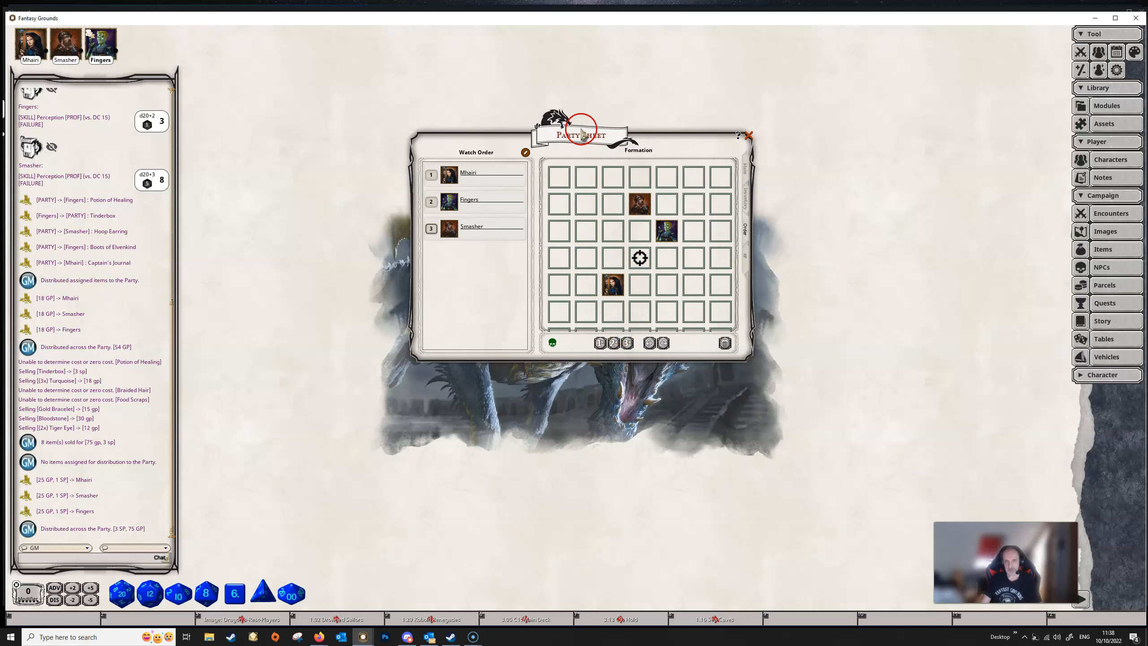
- Open the Dragon's-Rest-Players map beside the party sheet and remove the existing party tokens near the star marker
drag(582, 138, 796, 101)
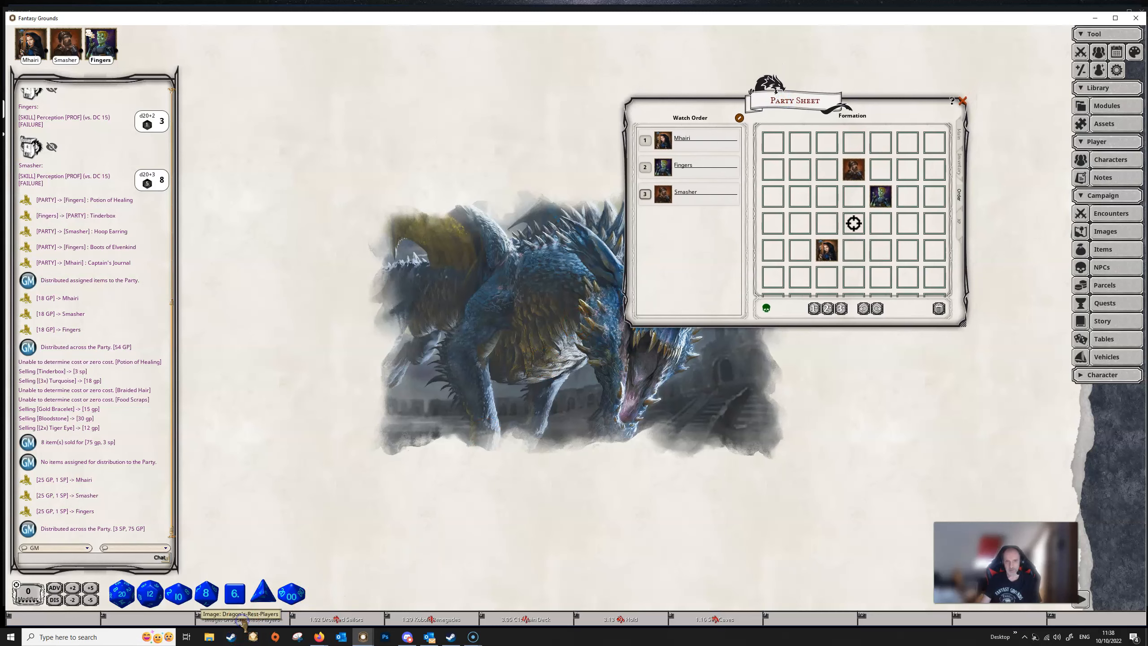
click(243, 620)
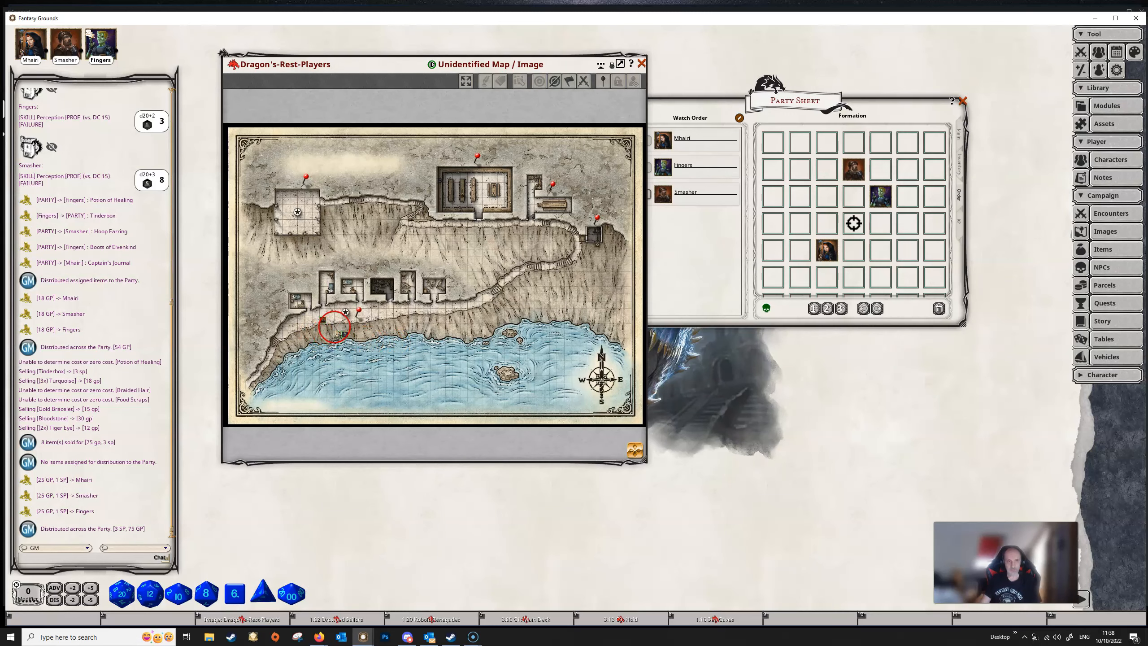
scroll(337, 335, up, 5)
right_click(337, 326)
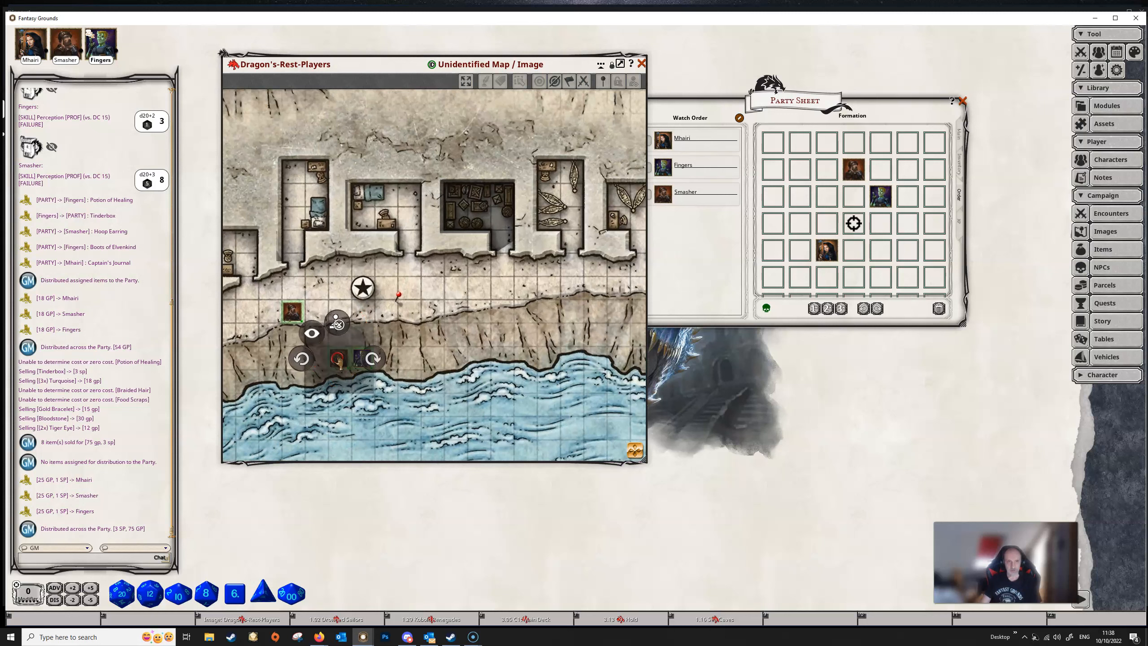
click(339, 324)
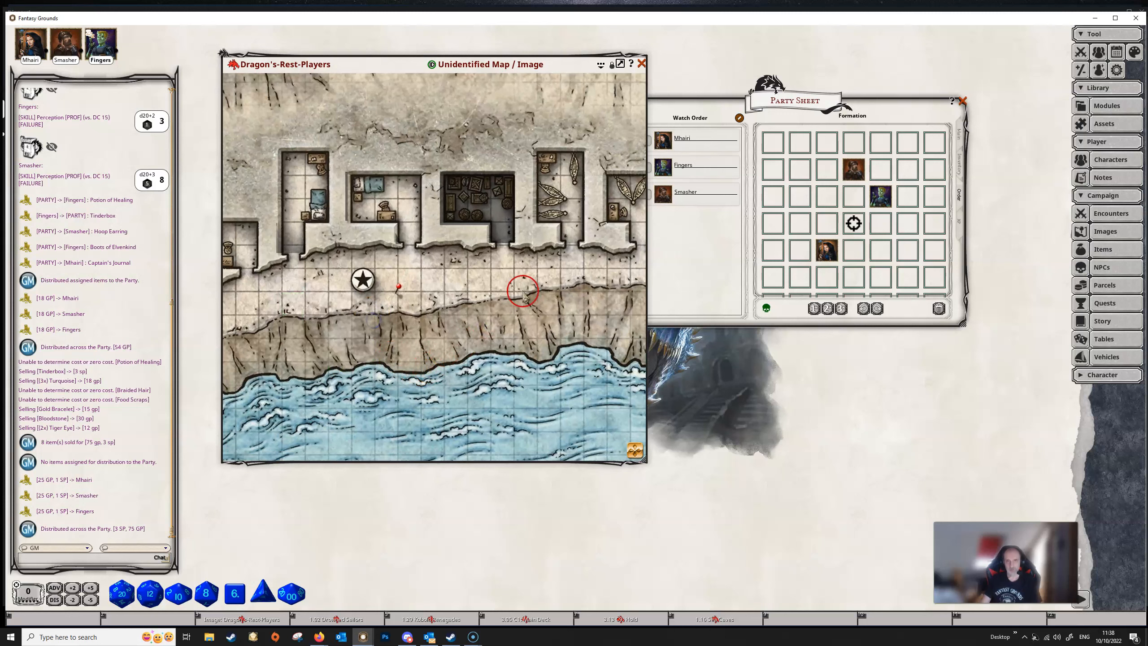
- Place the party on the map in the custom formation, on the cliff path beside the star marker
drag(778, 112, 817, 103)
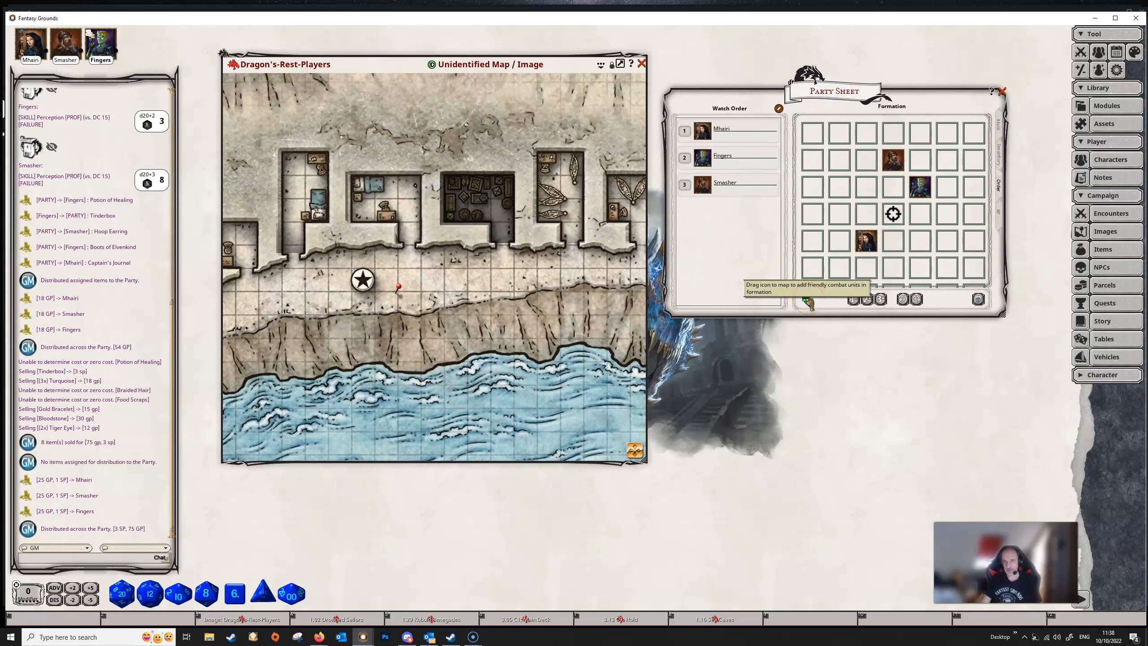
drag(808, 301, 320, 314)
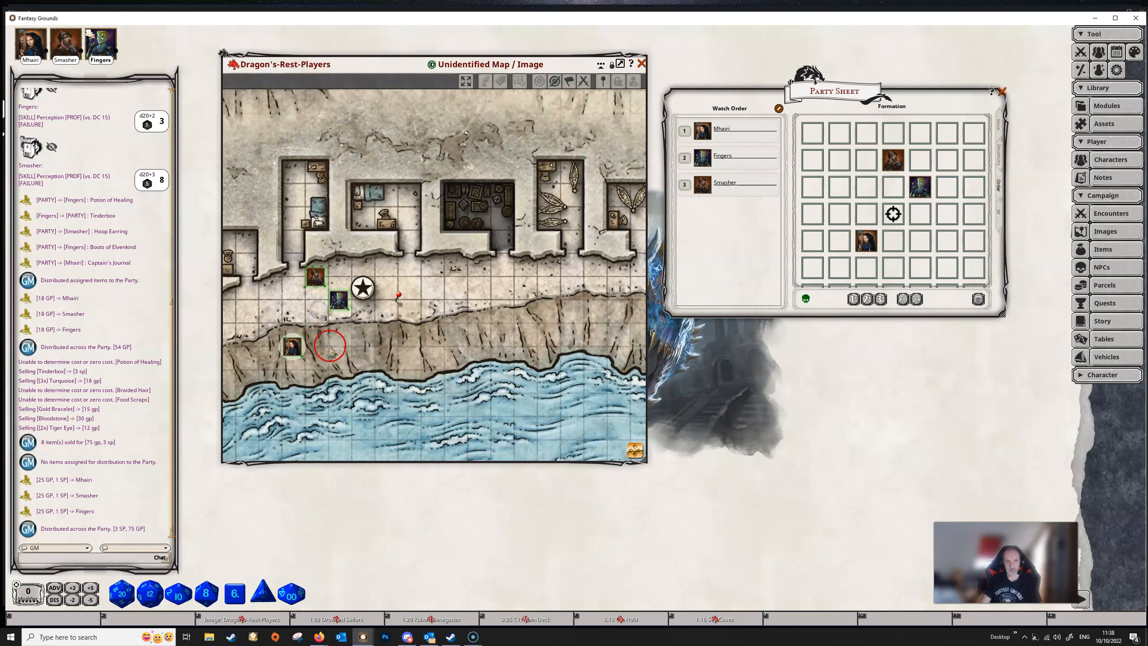
drag(355, 360, 431, 354)
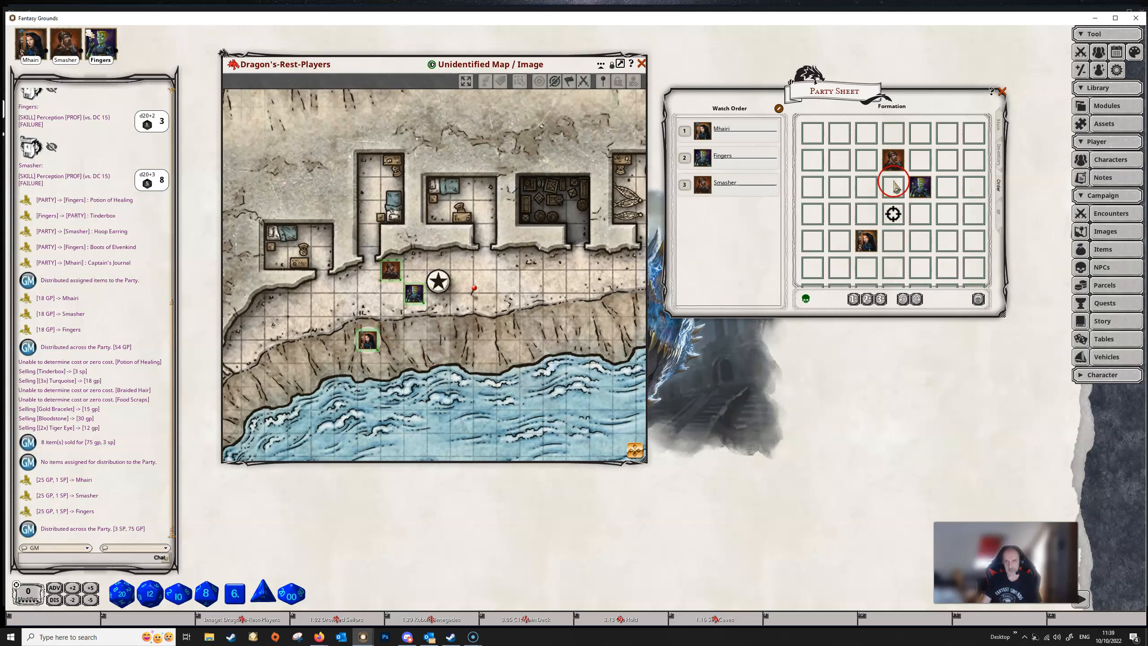
- Move the Mhairi, Fingers and Smasher tokens about half a square down the map, toward the sea
drag(375, 335, 367, 353)
drag(414, 292, 414, 305)
drag(391, 271, 392, 282)
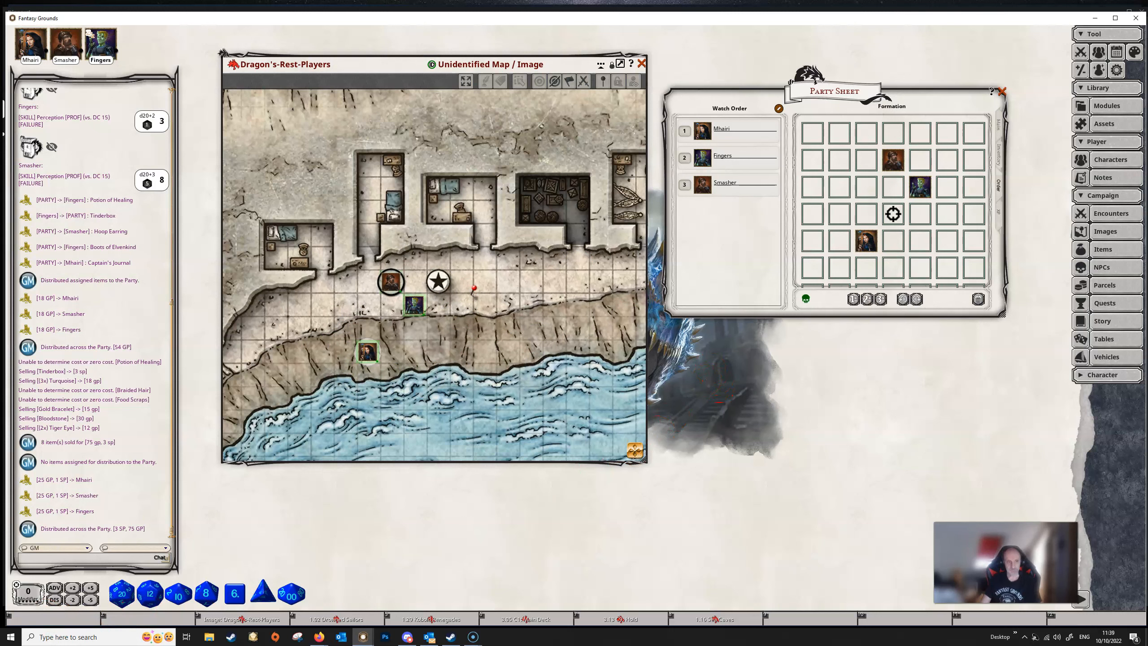
- Close the map and show the experience section of the party sheet
click(642, 65)
drag(802, 97, 506, 106)
click(704, 222)
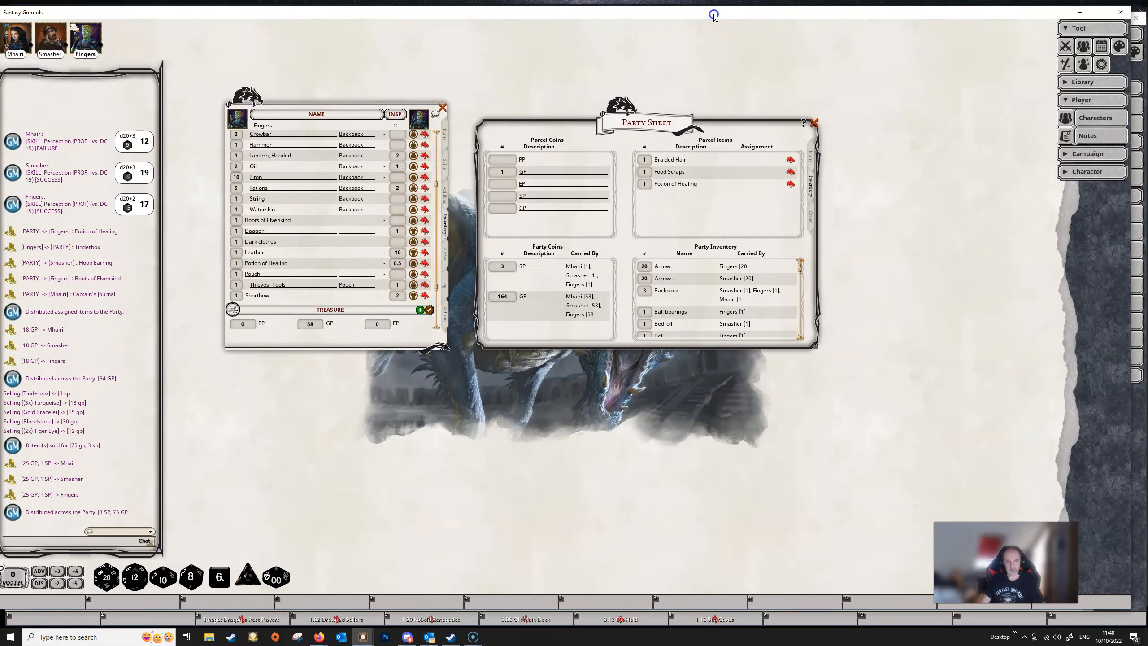
- In the player's view of the Fingers character, set the XP in the class and level details to 300
click(445, 136)
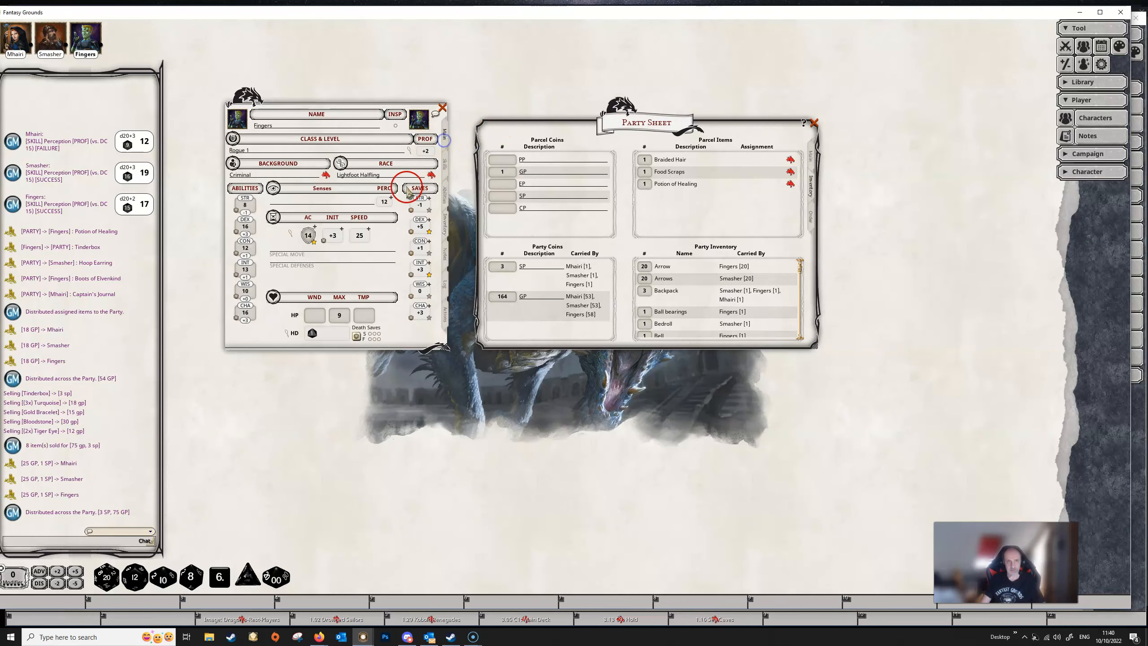
click(409, 150)
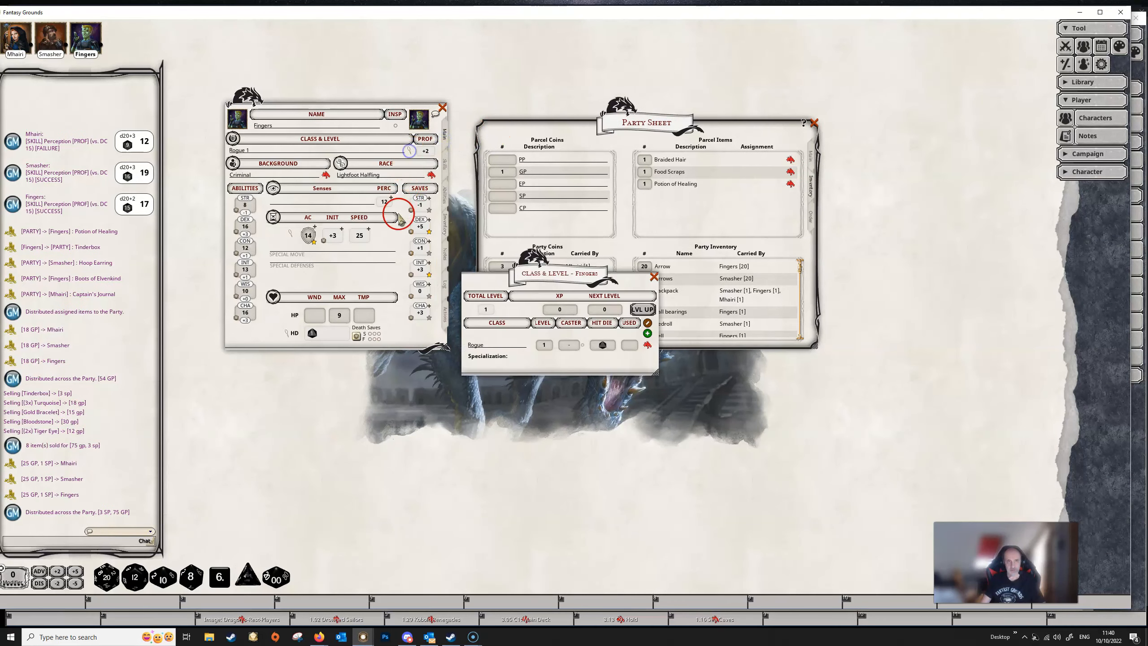
click(560, 309)
text(300)
click(615, 299)
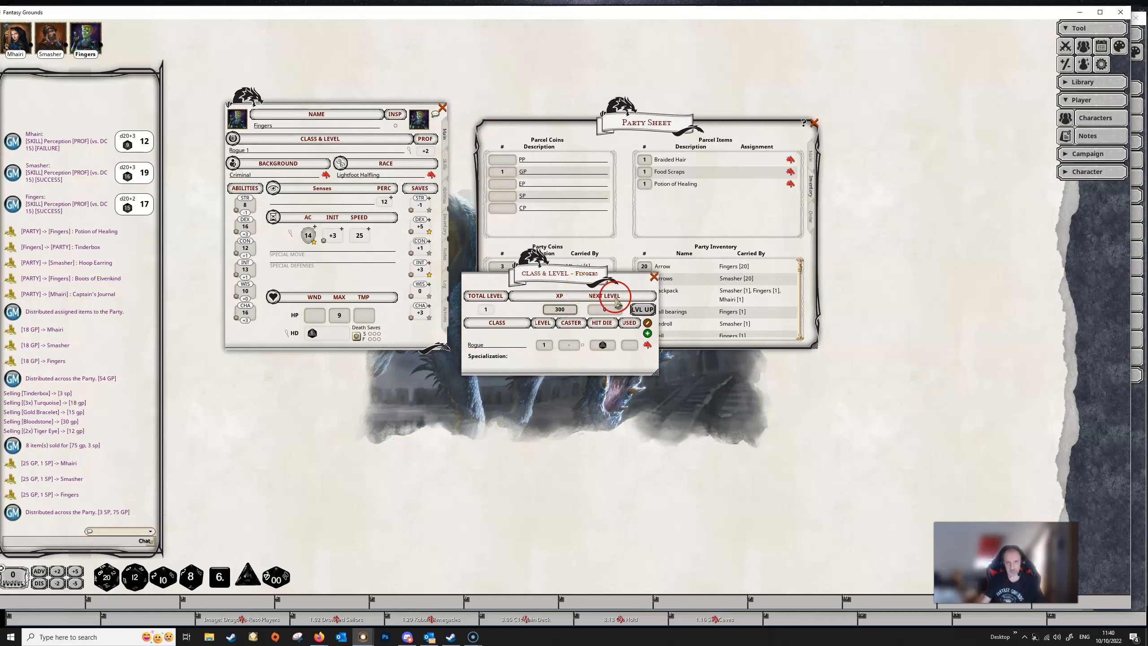
click(654, 277)
right_click(866, 262)
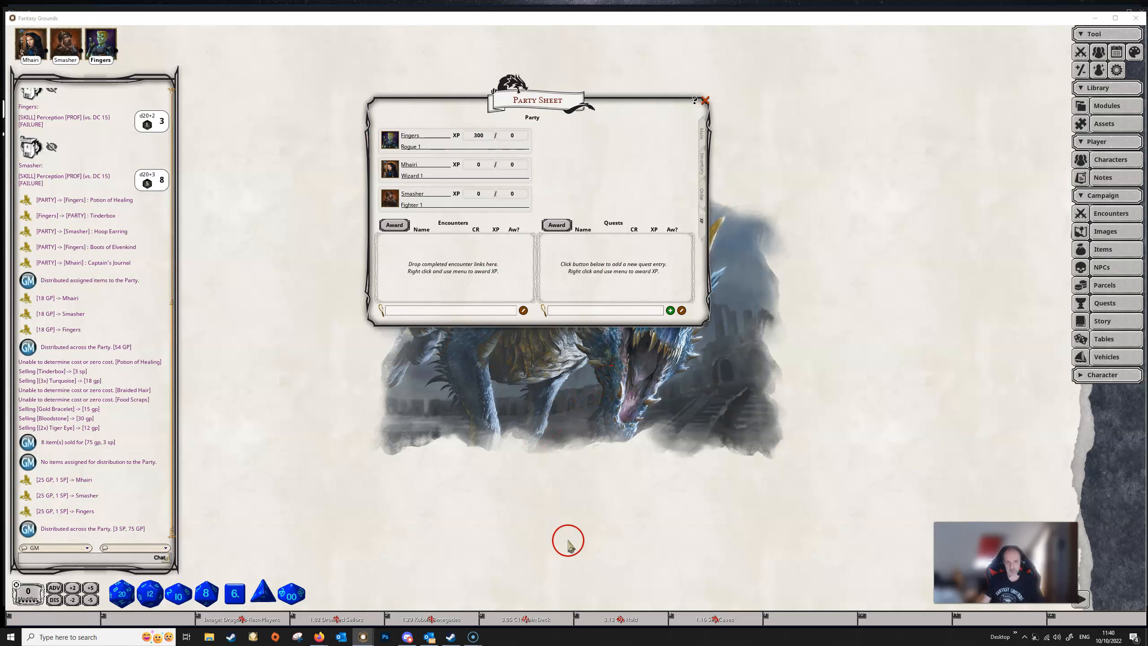
- Open the 1.02 Drowned Sailors and 1.29 Kobold Renegades encounters and arrange them side by side below the party sheet
click(334, 619)
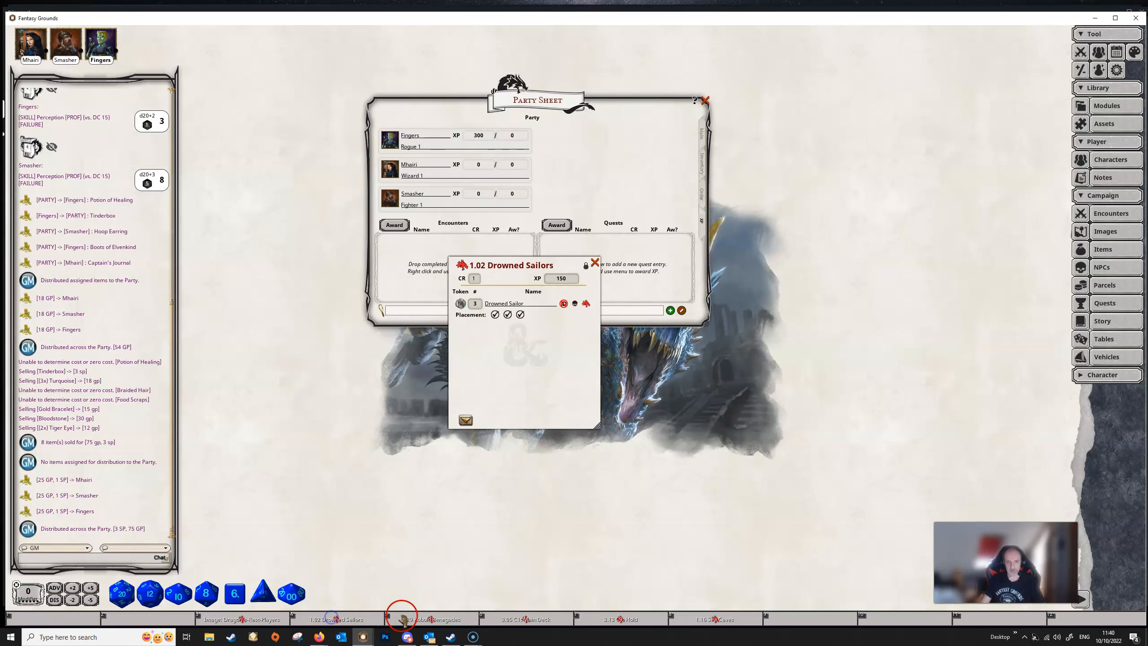
click(429, 619)
drag(584, 246, 713, 354)
drag(567, 264, 490, 356)
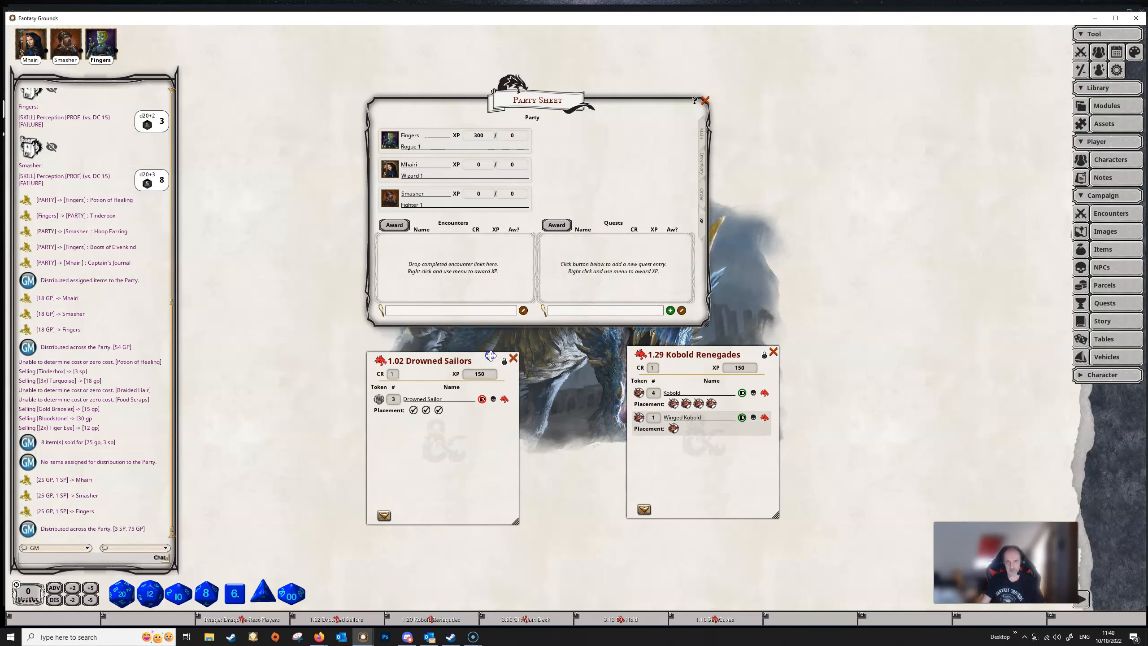
drag(695, 345, 608, 352)
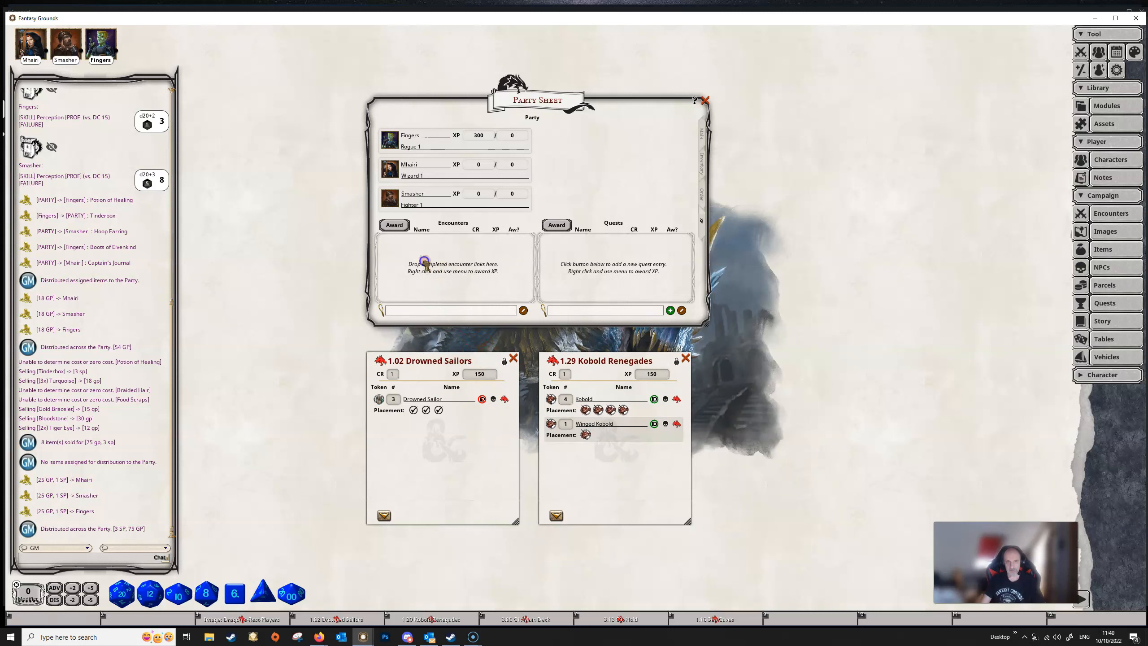
- Add the 1.02 Drowned Sailors encounter to the party sheet's encounters and open the Deal with some problems quest
drag(424, 262, 425, 264)
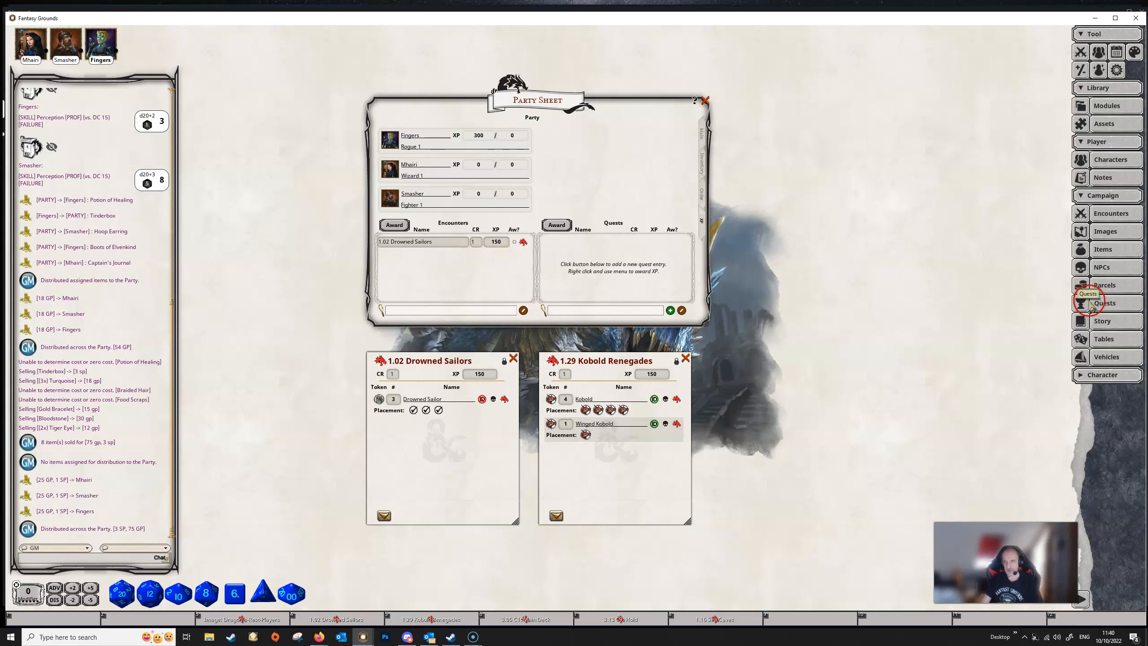
click(1104, 303)
drag(581, 243, 900, 225)
click(822, 259)
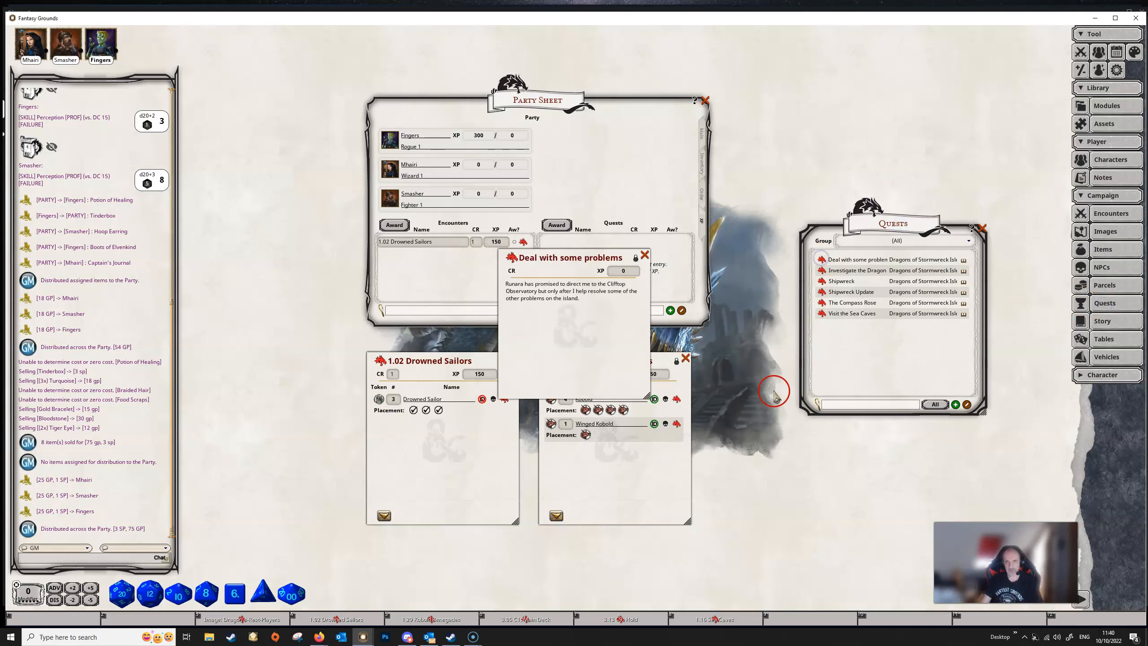
- Set the Deal with some problems quest's XP to 100, lock it again and add it to the party sheet's quests
click(636, 258)
click(624, 271)
text(100)
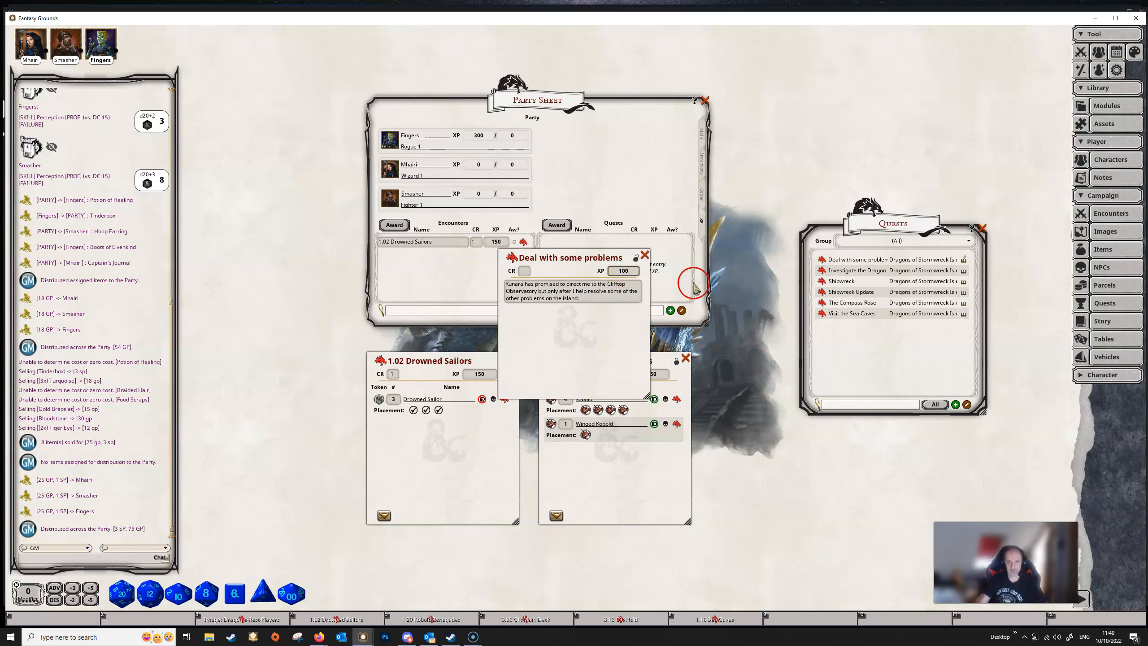
click(636, 259)
drag(514, 256, 515, 256)
drag(654, 258, 847, 407)
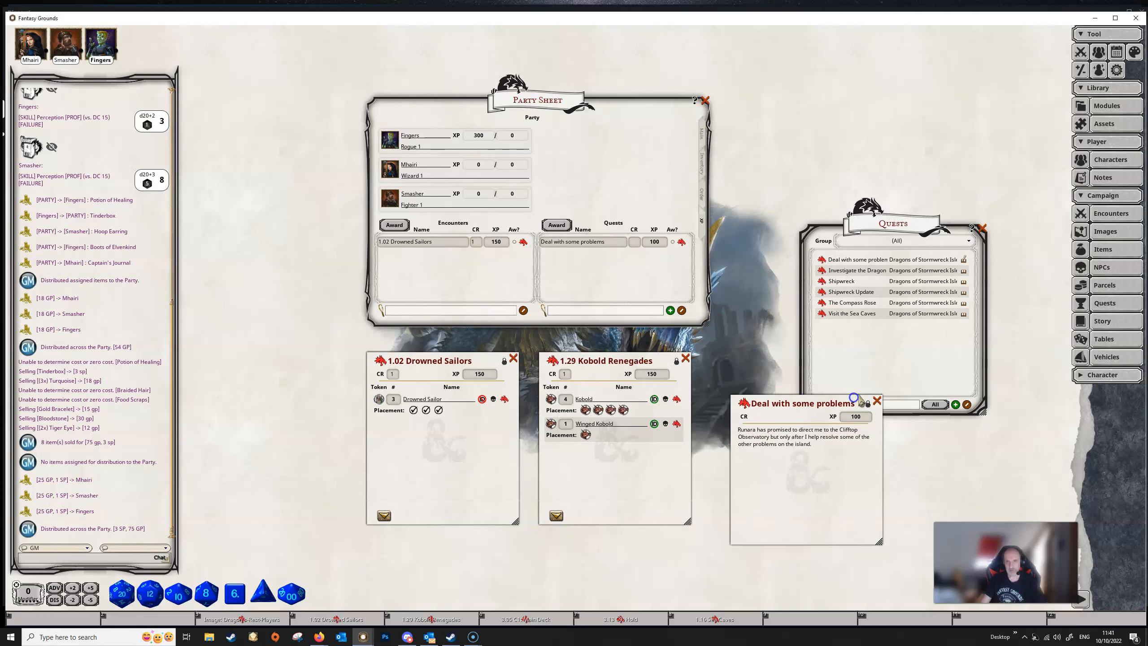
- Award the Drowned Sailors encounter XP to the party, and add and award the 1.29 Kobold Renegades encounter as well
click(605, 249)
click(395, 226)
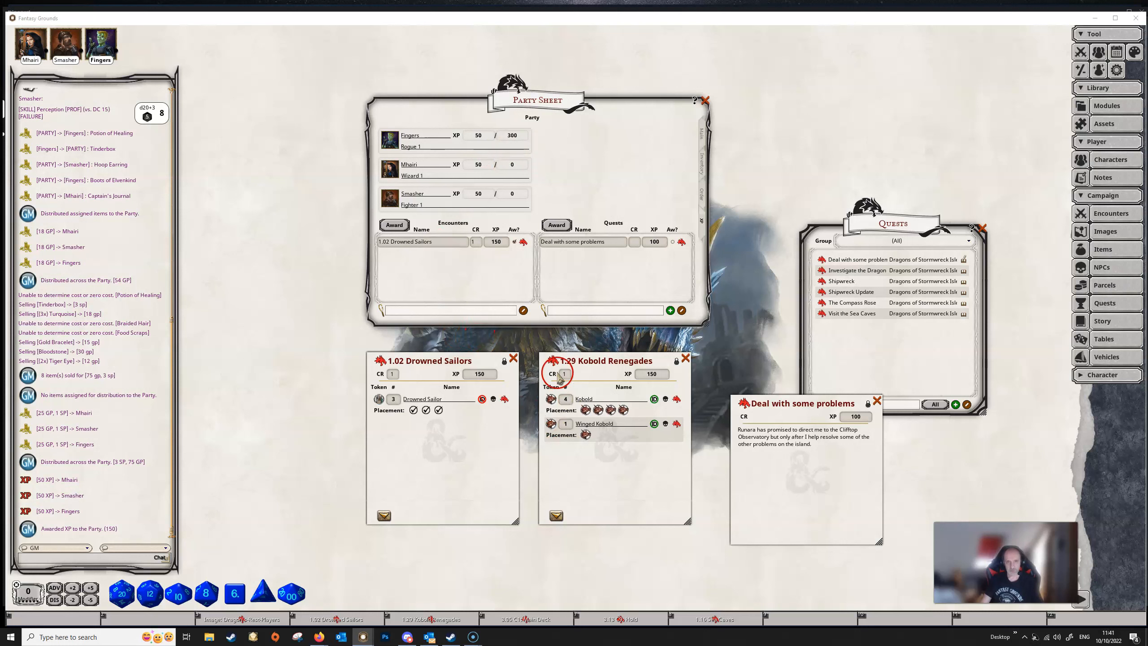
drag(552, 360, 471, 297)
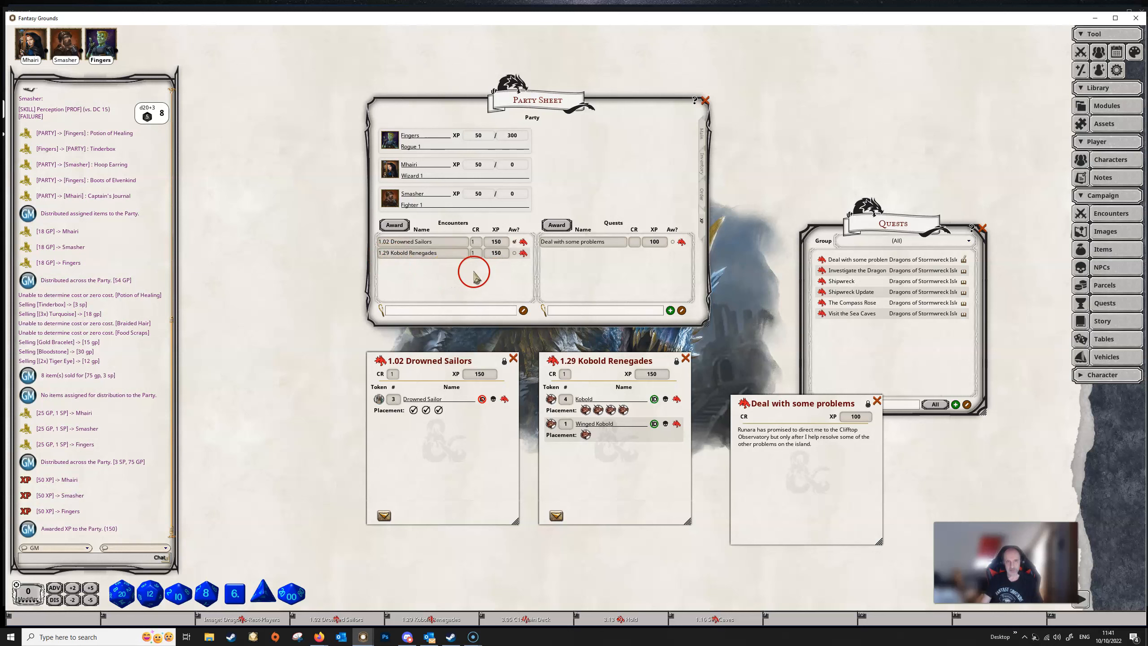
click(394, 225)
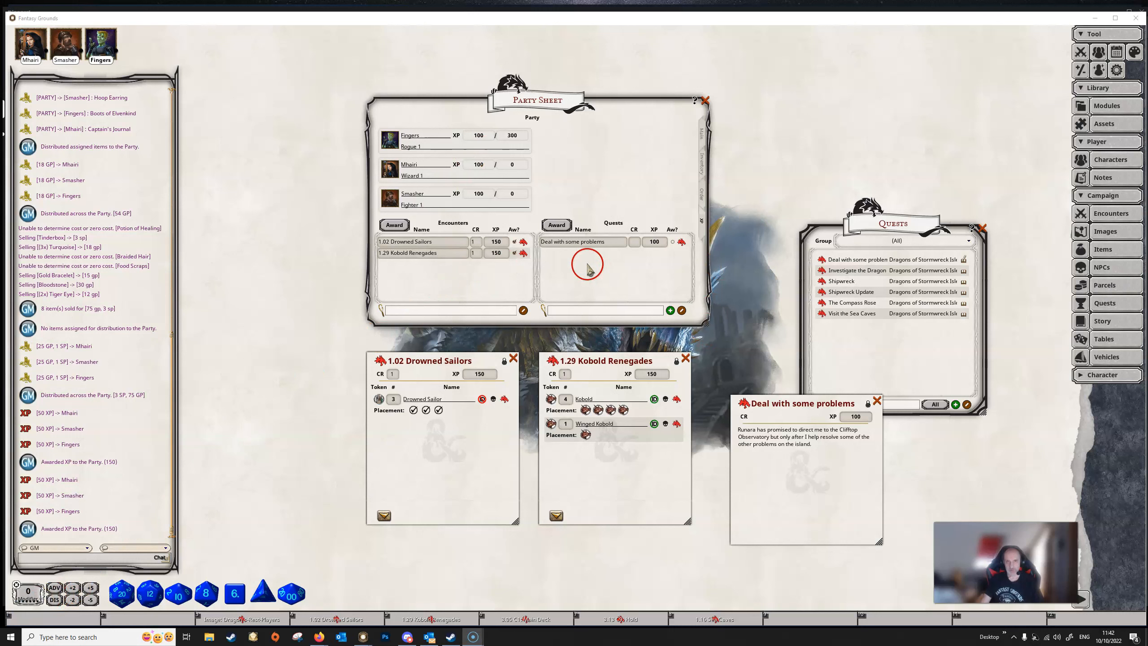
- Award the Deal with some problems quest XP, and add and award an unnamed quest entry worth 150 XP
click(556, 226)
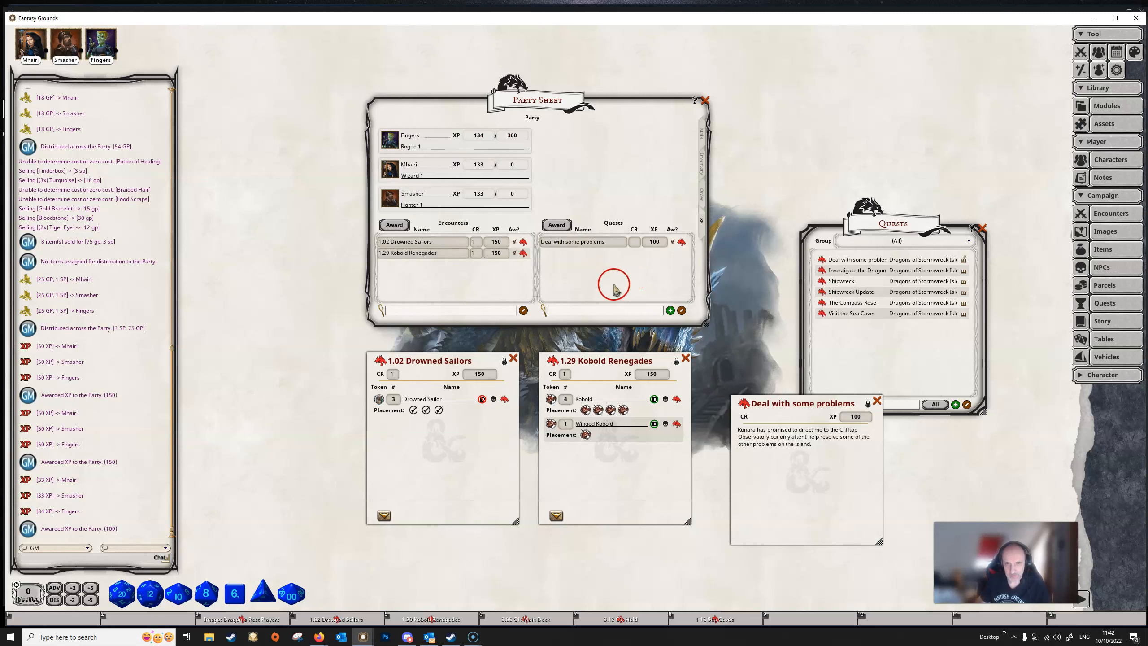
click(671, 311)
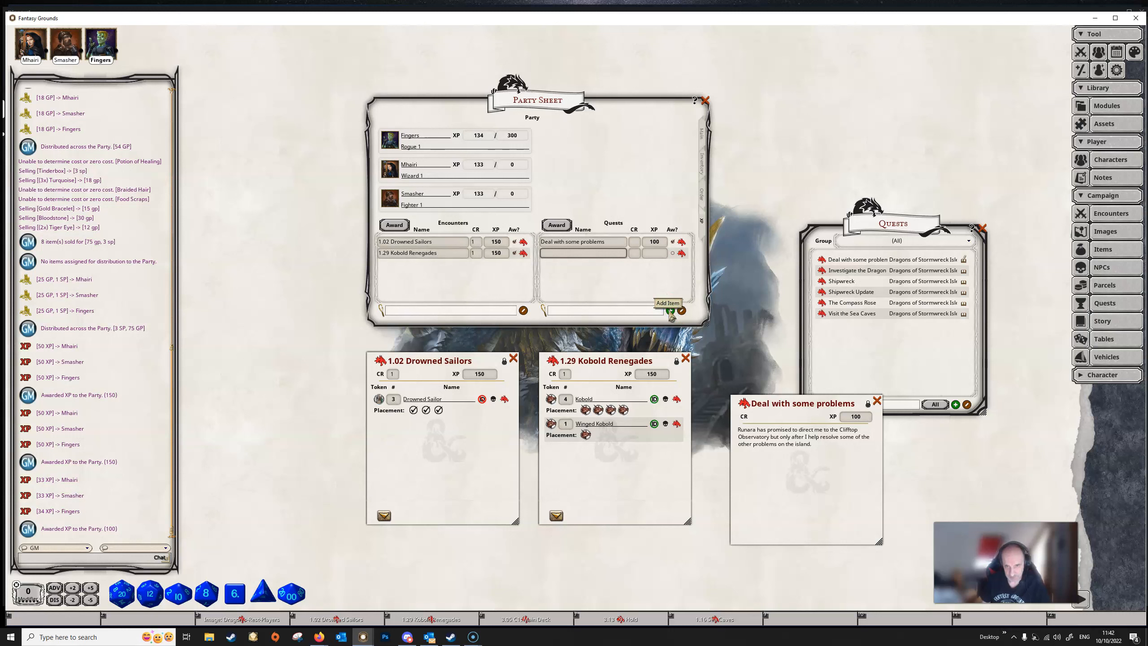
click(654, 253)
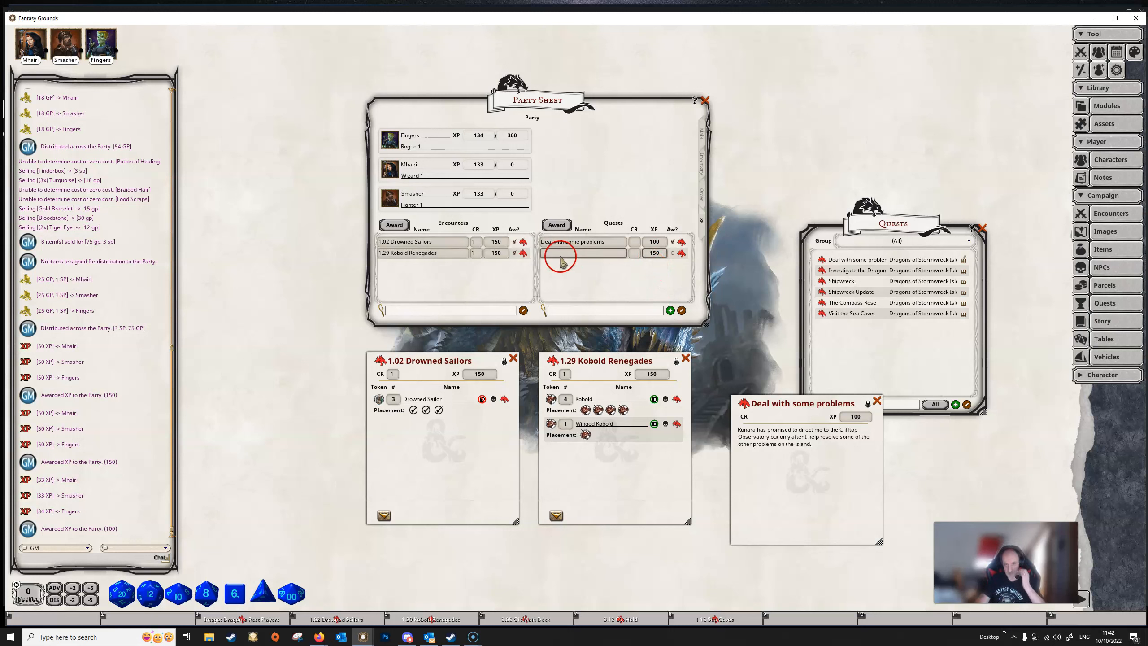
click(555, 225)
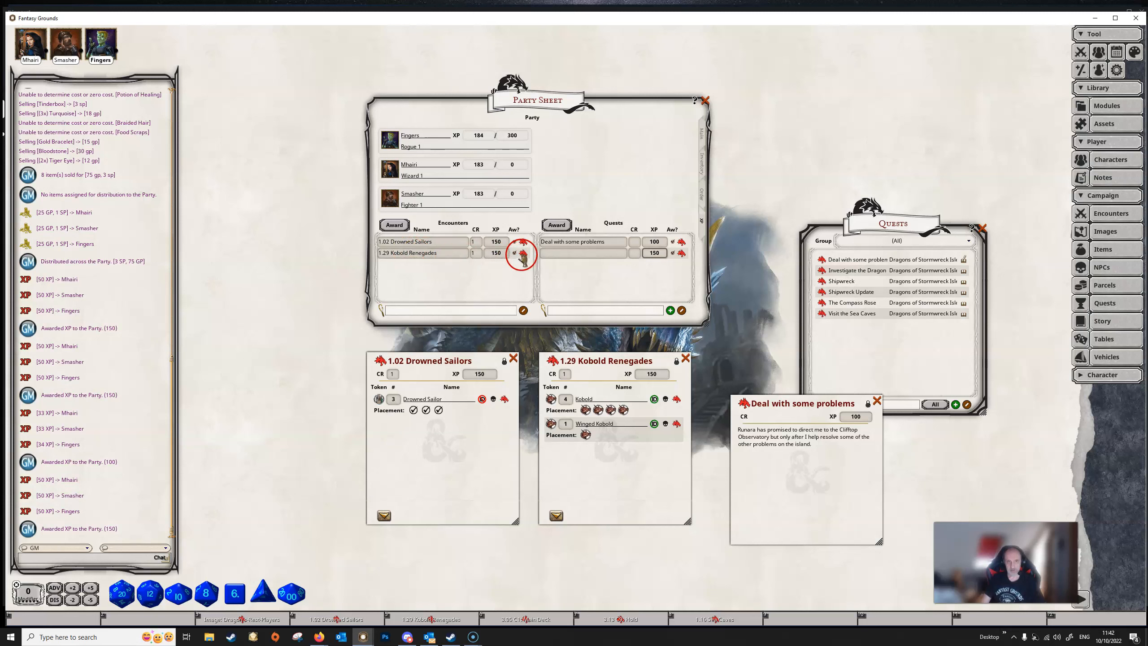
- Add two more 1.29 Kobold Renegades entries to the party sheet's encounters and award their XP to the party
drag(519, 274, 515, 283)
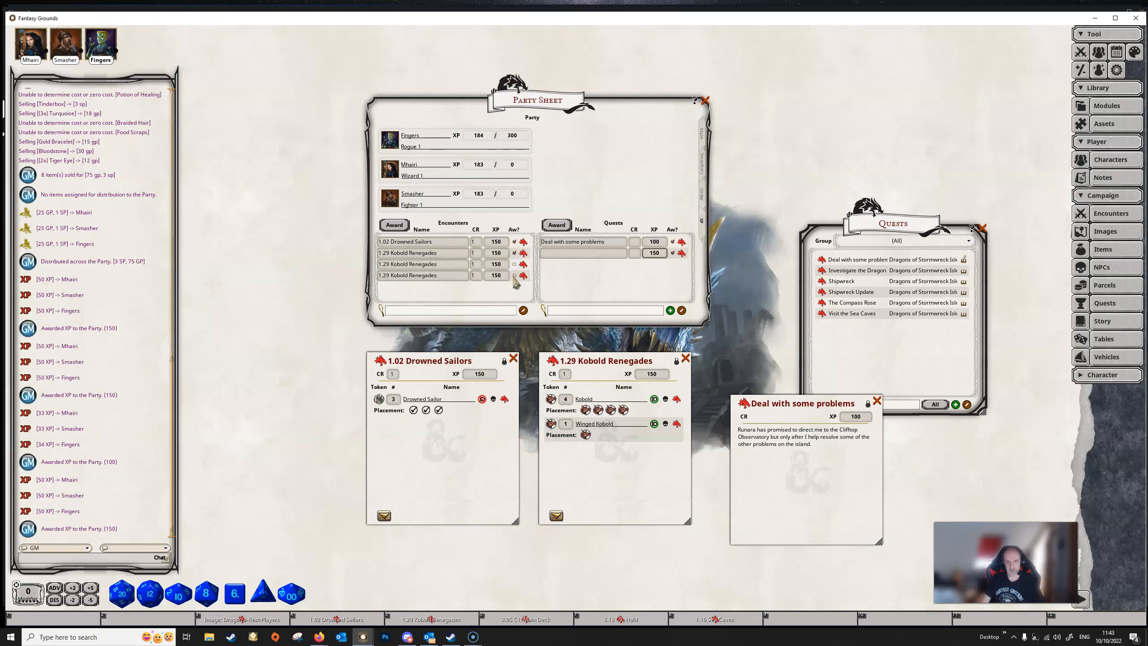
click(394, 225)
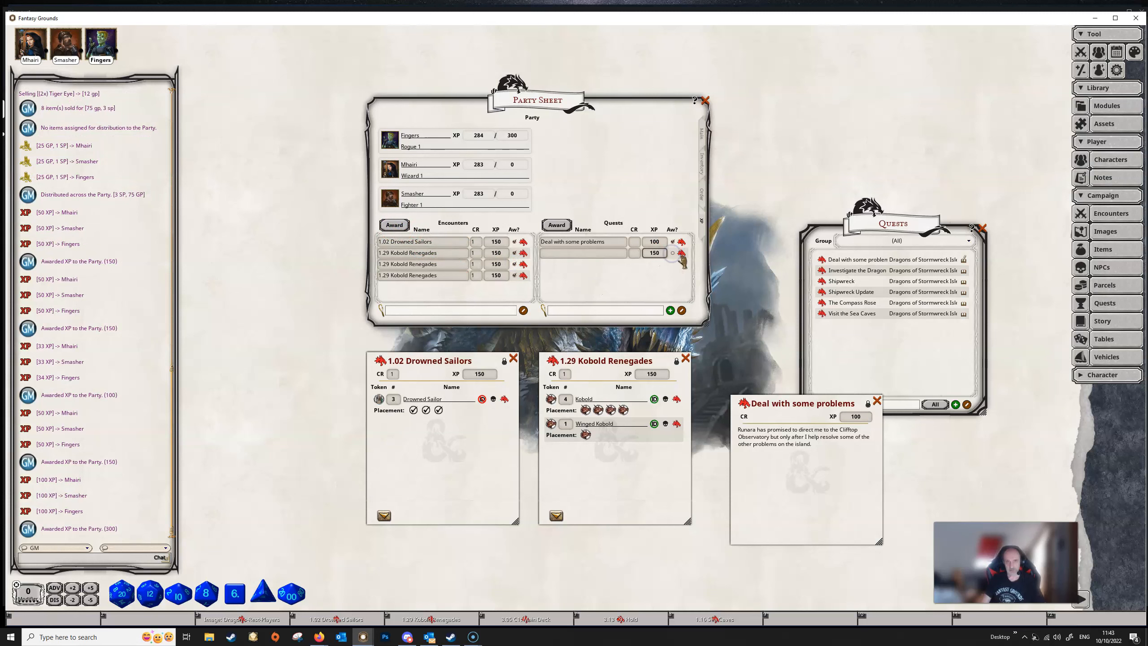
- Delete the surplus unnamed 150 XP quest entry and award the remaining one's XP to the party again
mouse_move(678, 273)
mouse_down()
mouse_move(633, 282)
mouse_move(645, 285)
mouse_move(597, 250)
mouse_move(673, 257)
mouse_move(681, 311)
mouse_move(683, 257)
mouse_up()
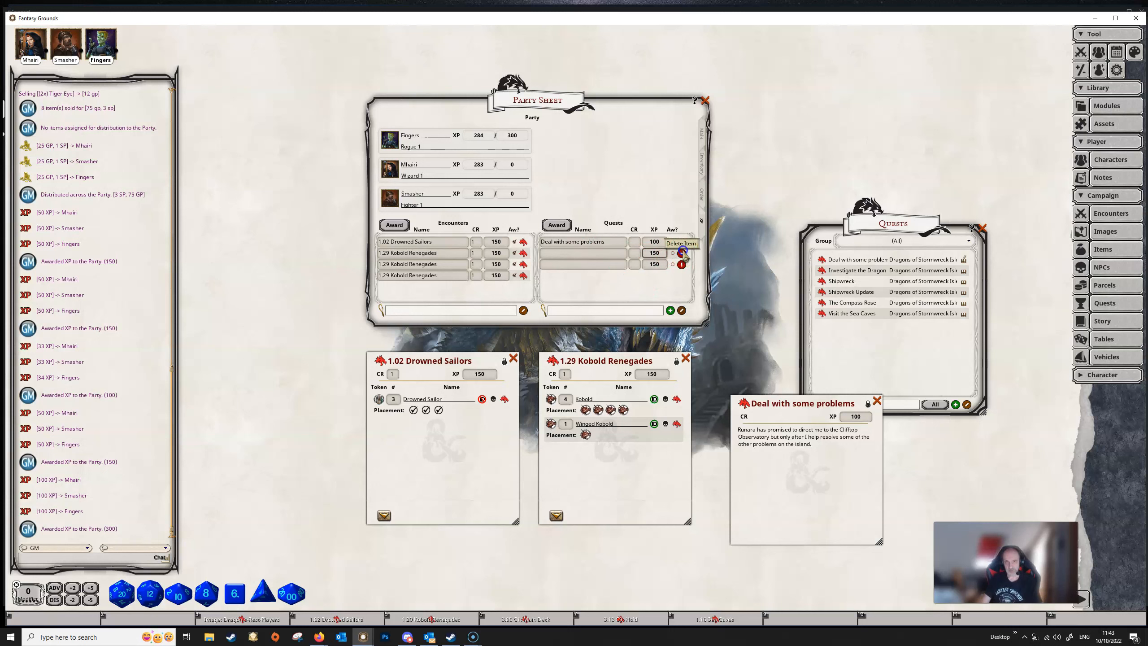
click(683, 254)
click(556, 225)
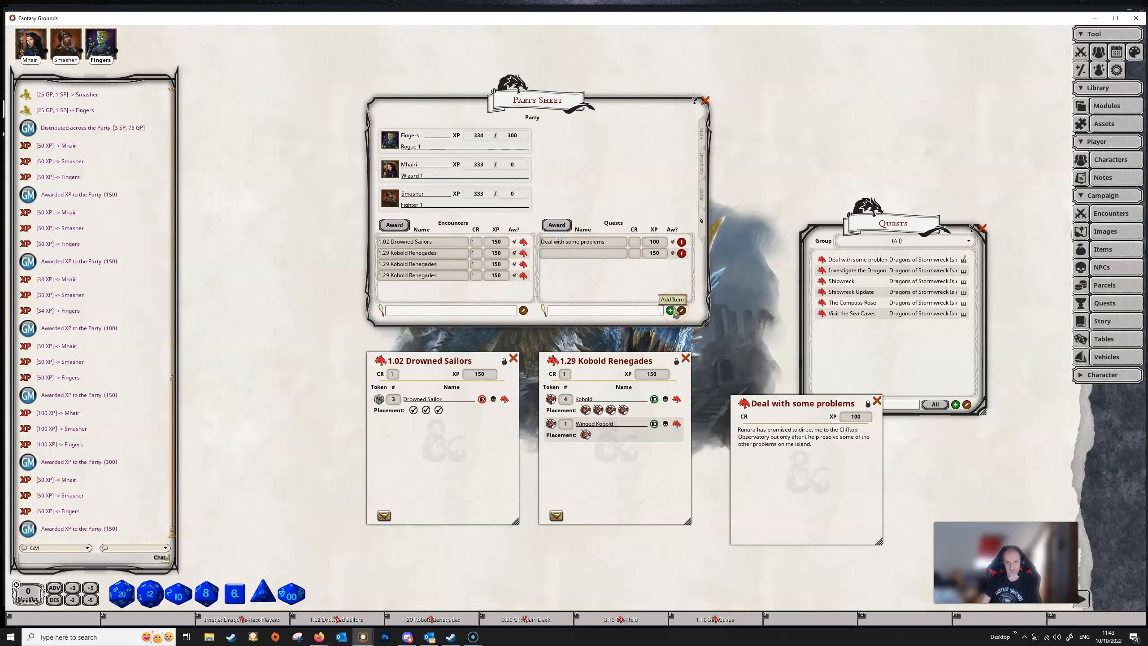